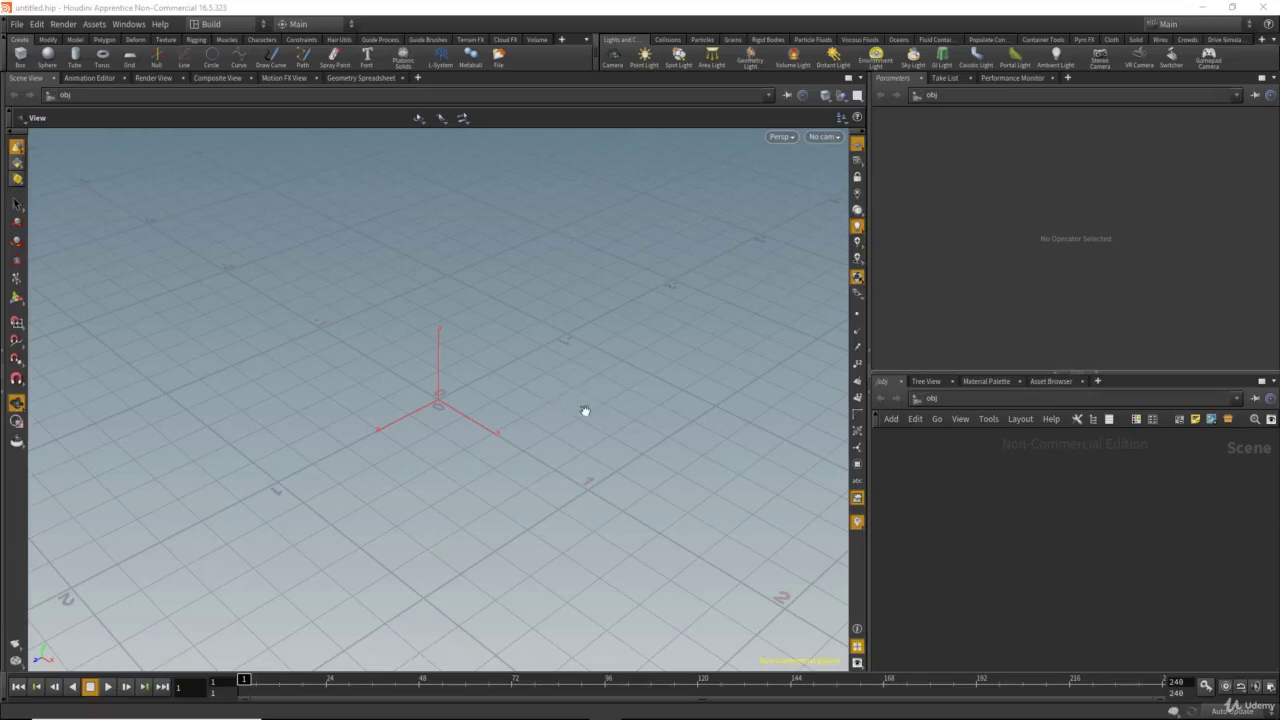
# Create a polygon mesh sphere object at the scene origin.
pyautogui.moveTo(491, 397); pyautogui.dragTo(493, 391)
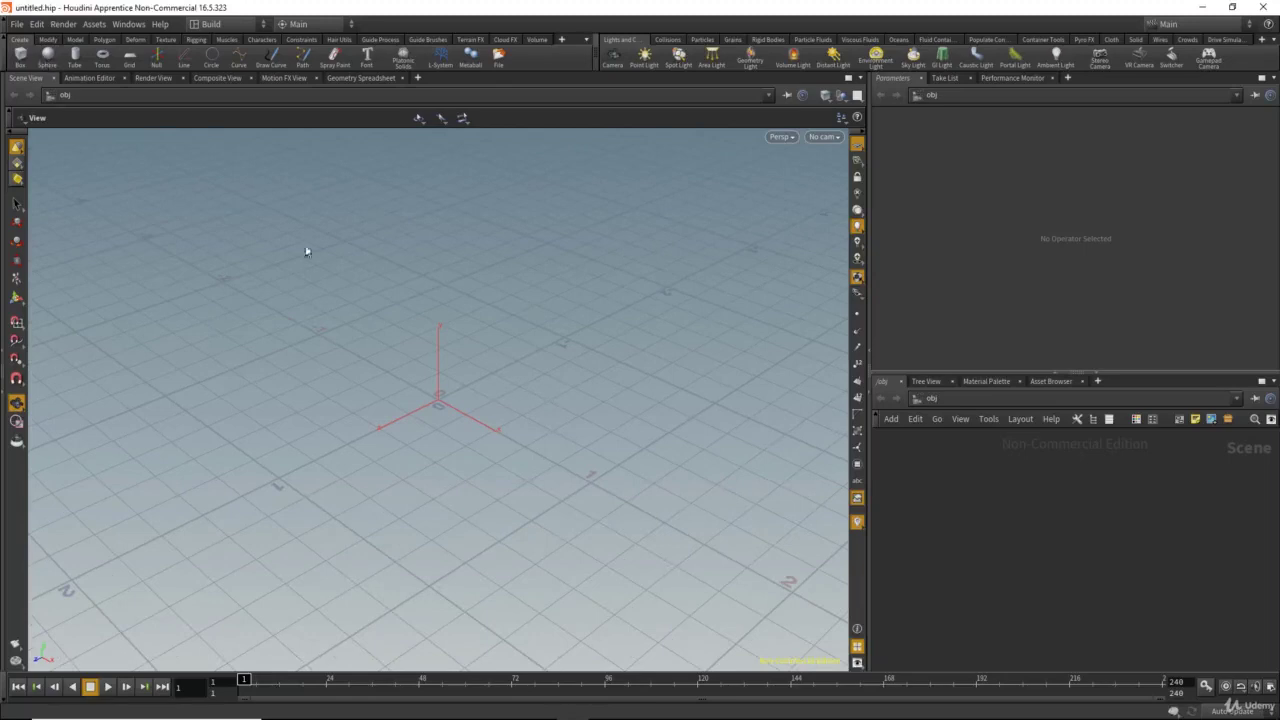
pyautogui.press('Return')
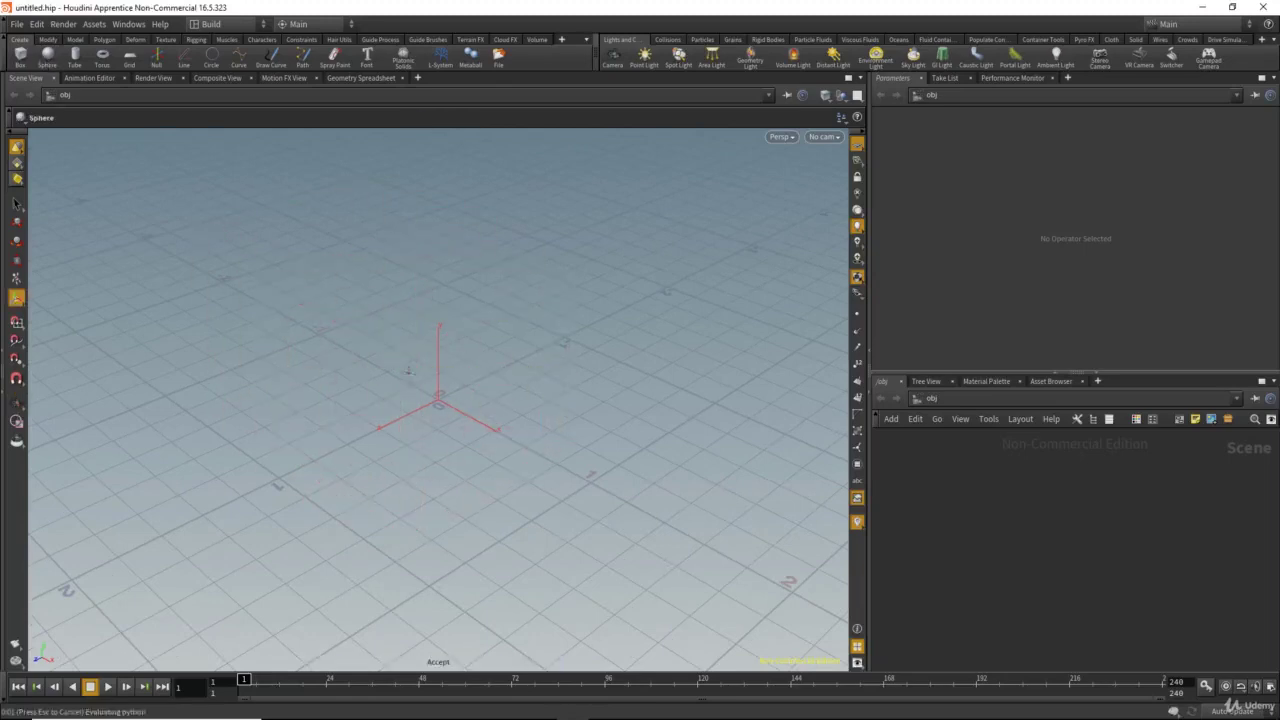
pyautogui.press('Escape')
pyautogui.moveTo(486, 309); pyautogui.dragTo(494, 389)
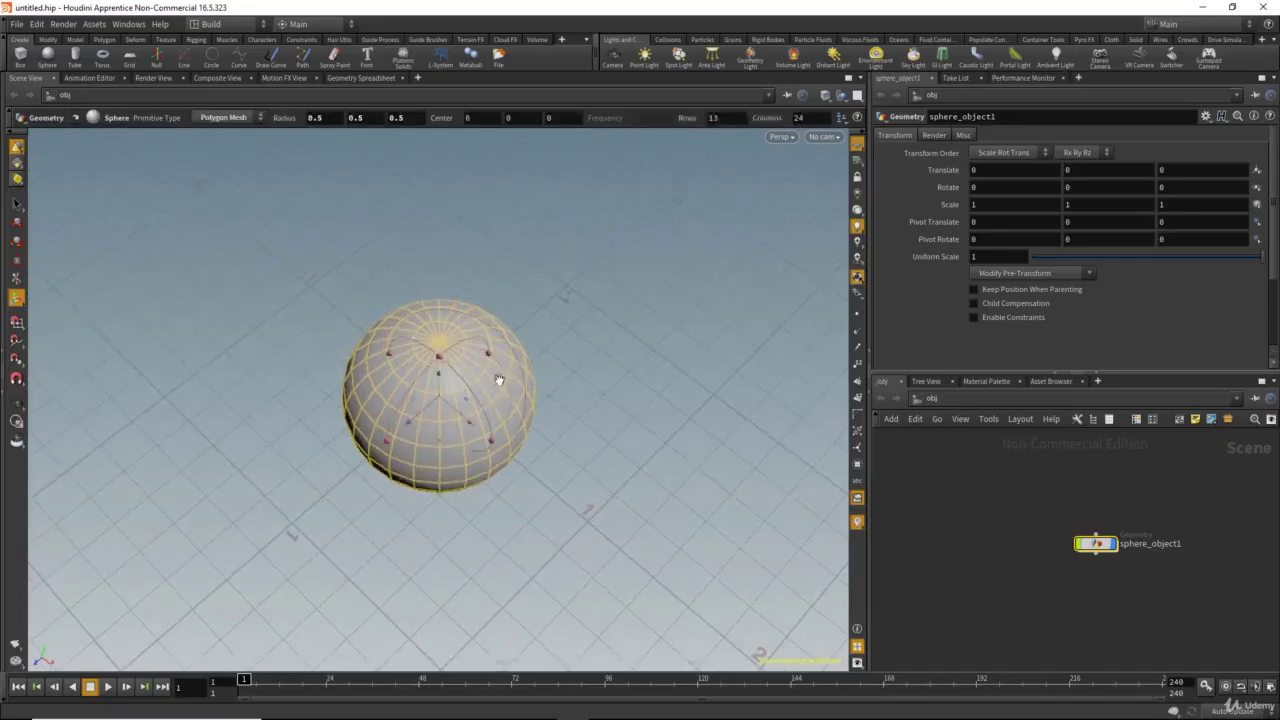
pyautogui.press('Return')
# Show the four-view viewport layout and enter the sphere object's geometry network.
pyautogui.hotkey('space', 'b')
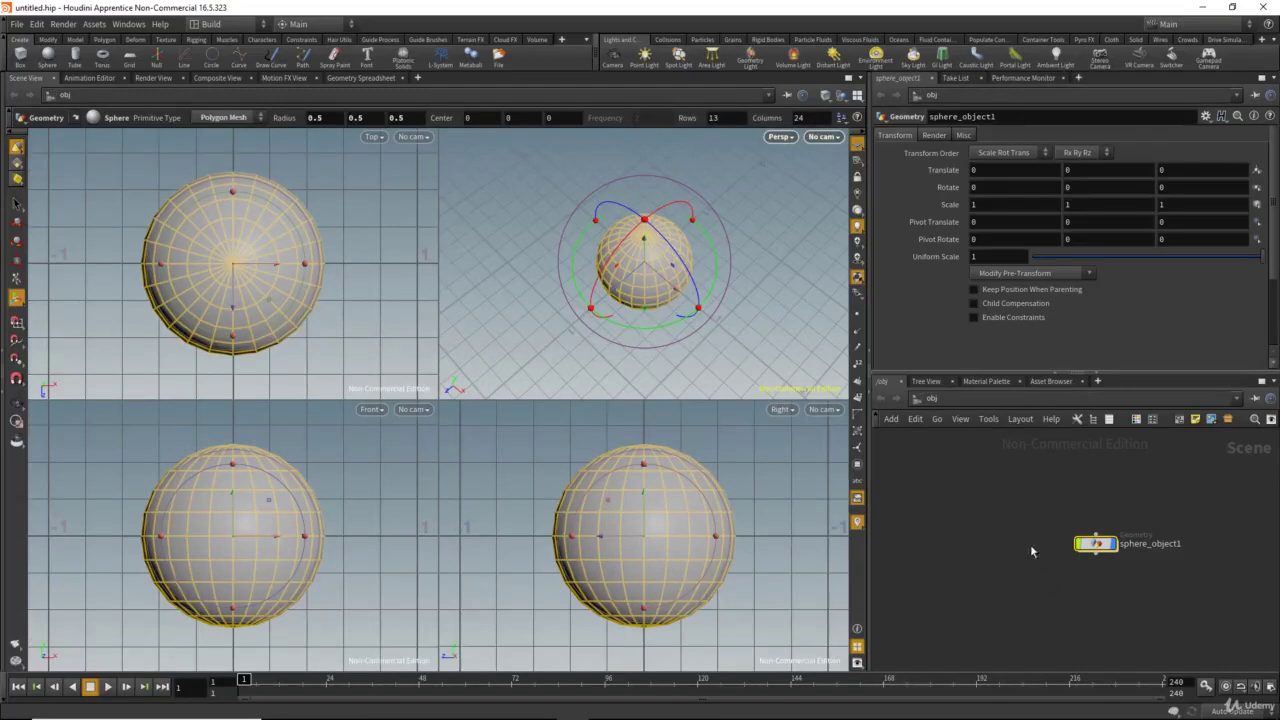
pyautogui.doubleClick(1058, 545)
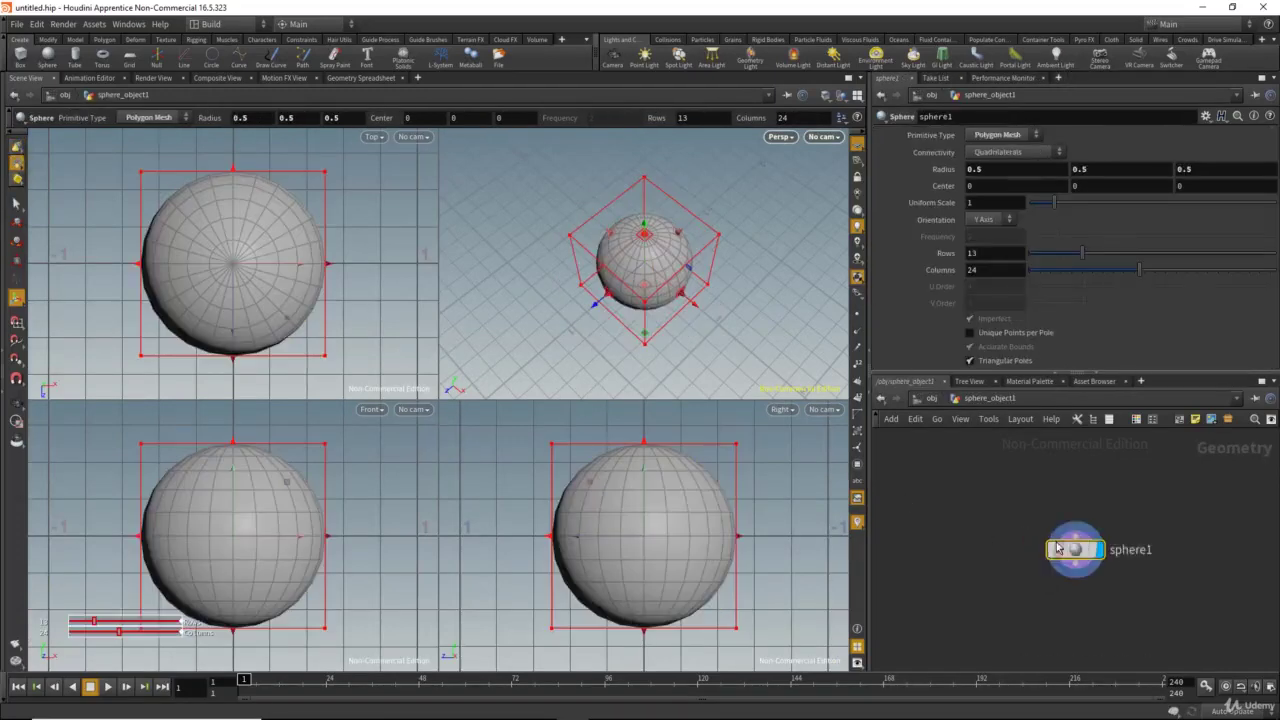
pyautogui.moveTo(1036, 582); pyautogui.dragTo(1011, 535, button='middle')
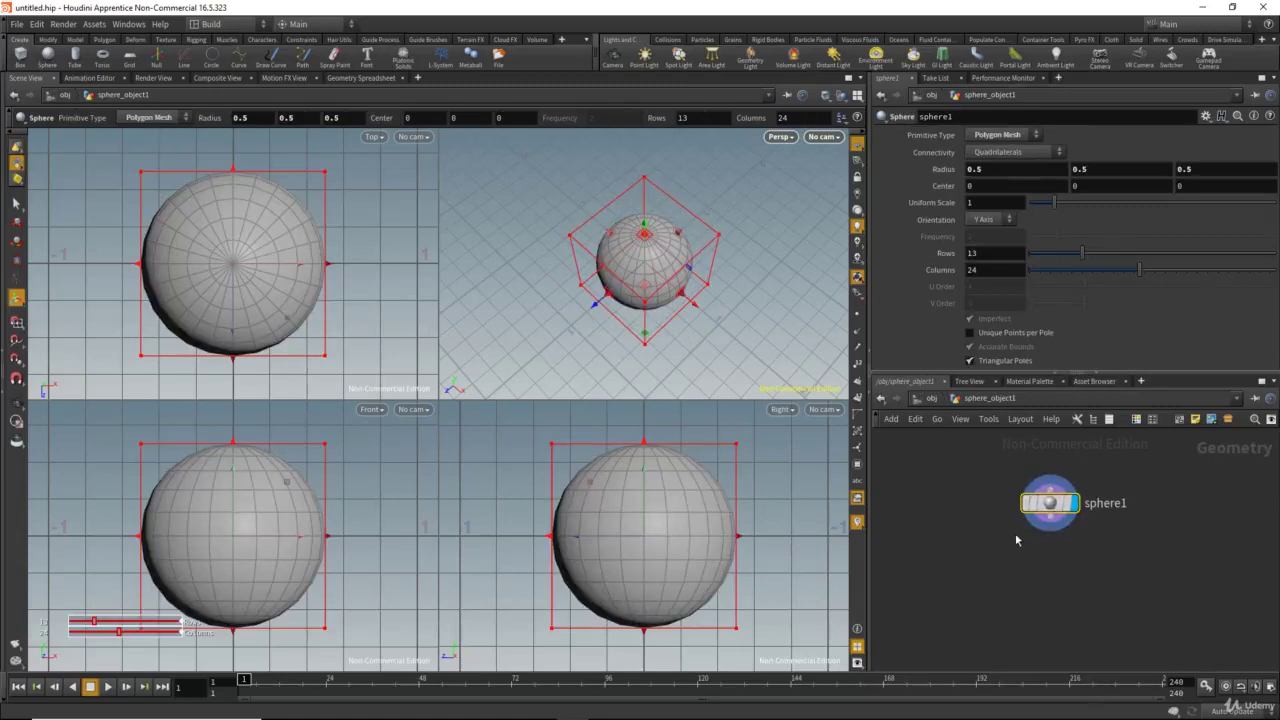
# Add a Transform node below sphere1, wire the sphere into it, and make it the displayed node.
pyautogui.press('Tab')
pyautogui.press('Escape')
pyautogui.click(1053, 580)
pyautogui.click(1050, 516)
pyautogui.click(1050, 564)
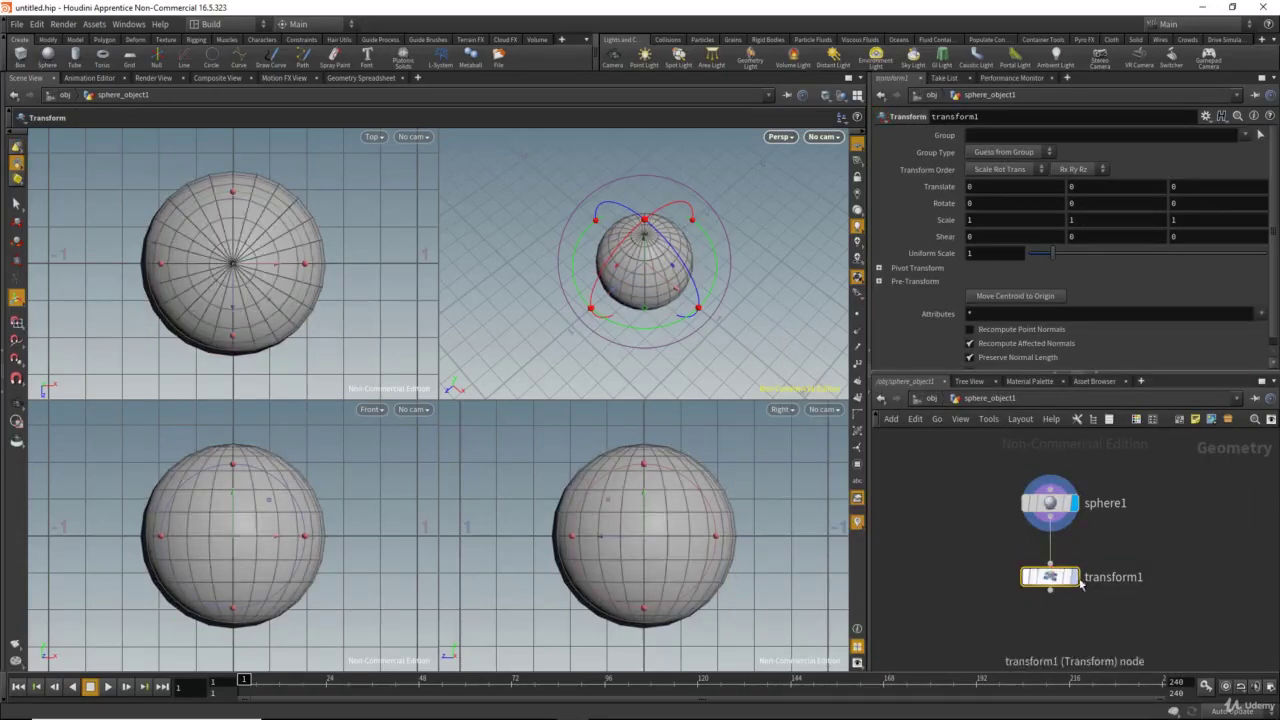
pyautogui.click(1073, 577)
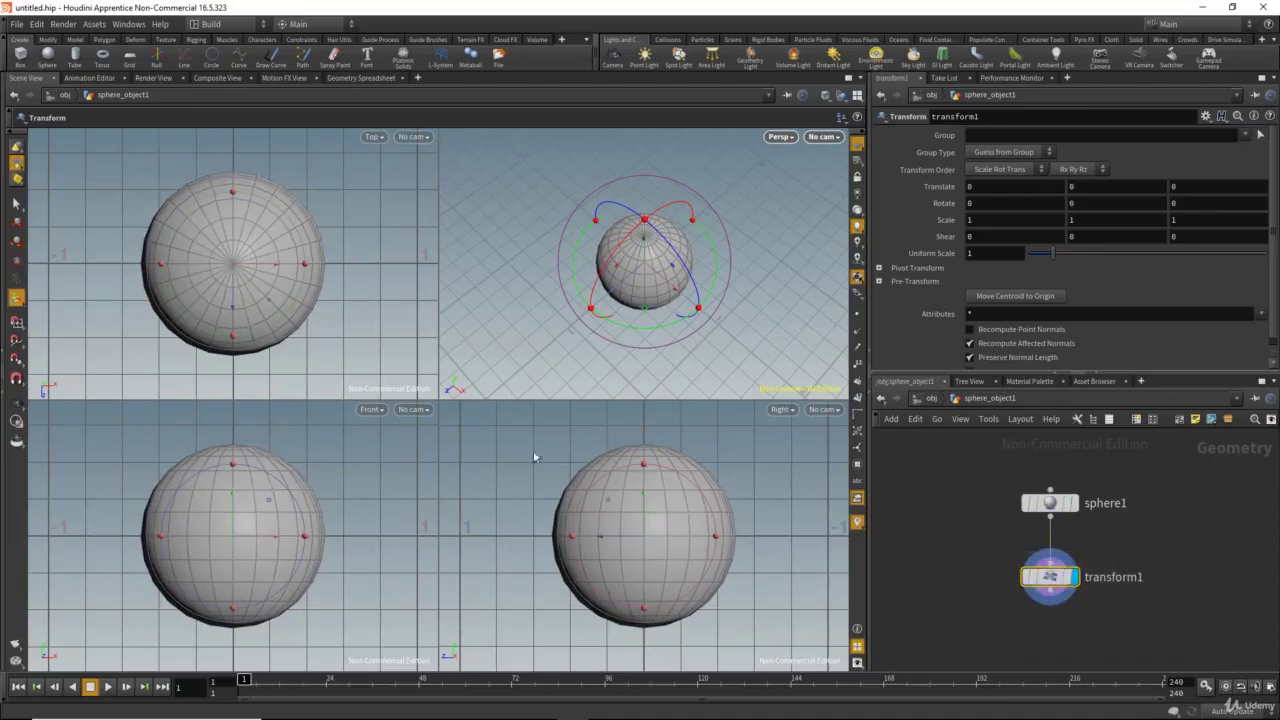
# Move the sphere in the Top view to about X -9.22 and Z -8.29 through the Transform node.
pyautogui.scroll(-15, 280, 246)
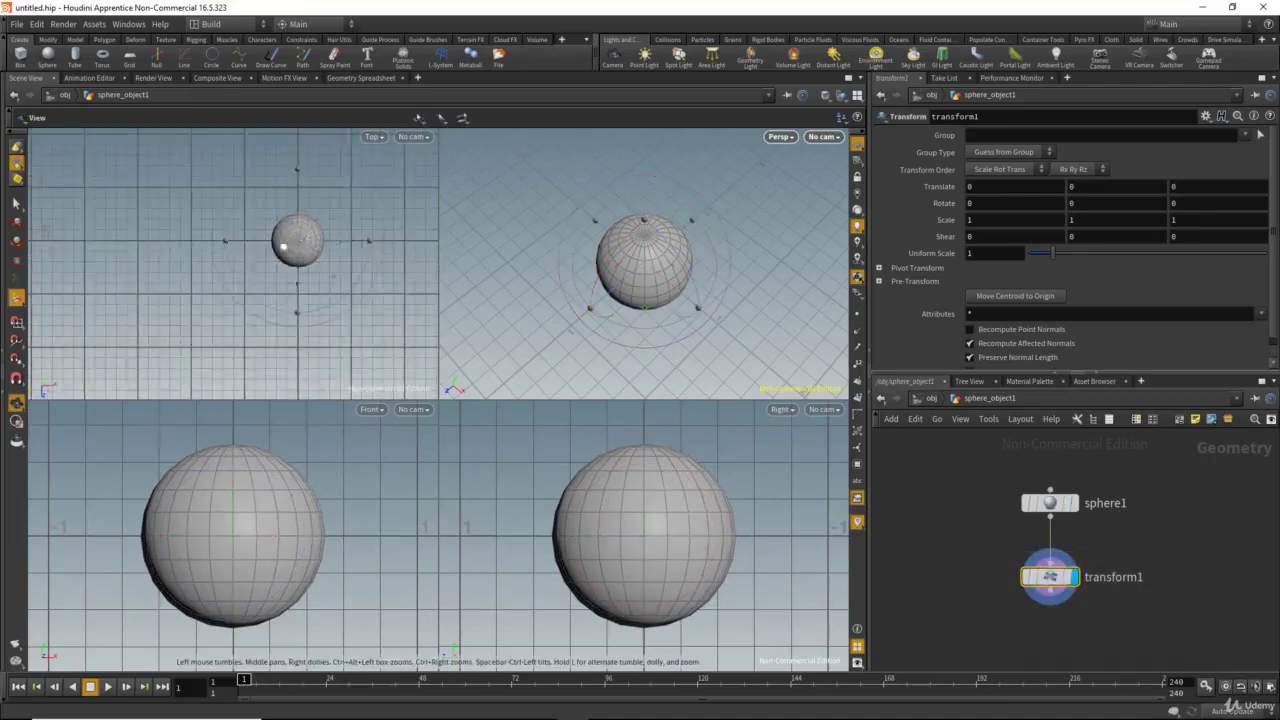
pyautogui.moveTo(284, 254); pyautogui.dragTo(262, 282, button='middle')
pyautogui.scroll(-2, 270, 262)
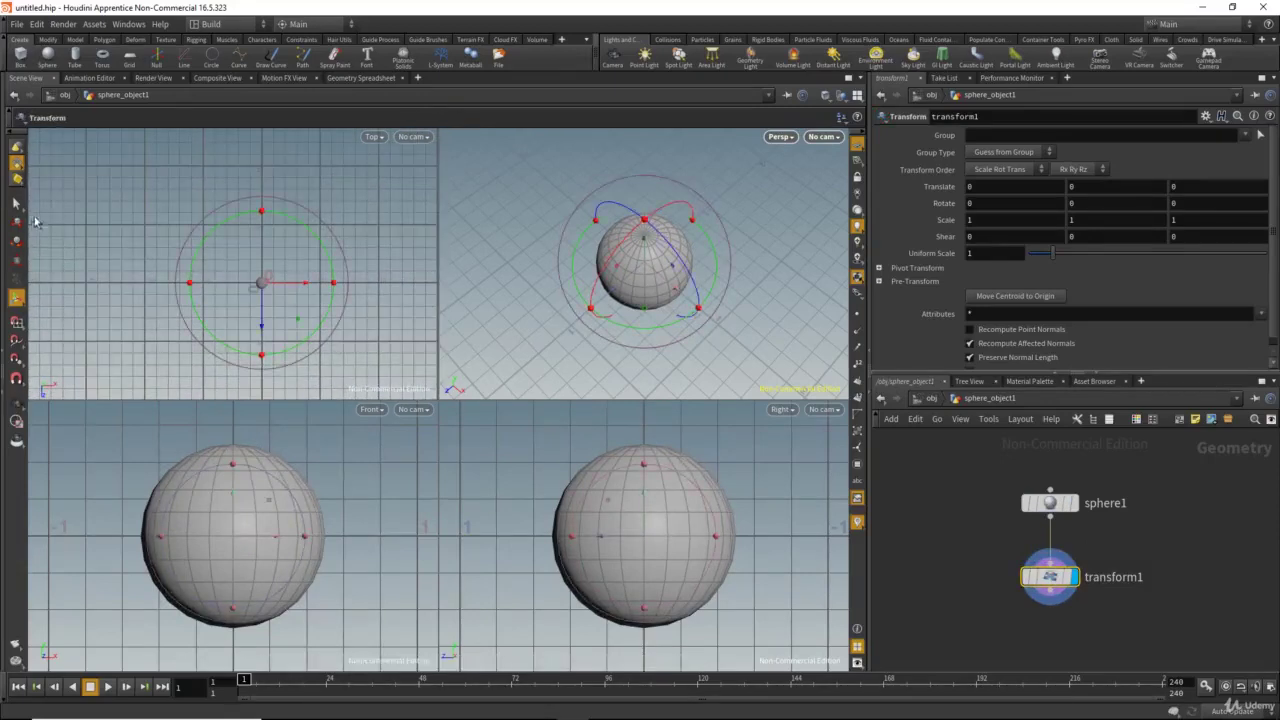
pyautogui.click(17, 223)
pyautogui.moveTo(239, 238); pyautogui.dragTo(266, 258, button='middle')
pyautogui.moveTo(300, 306); pyautogui.dragTo(343, 326, button='right')
pyautogui.moveTo(343, 326); pyautogui.dragTo(333, 321, button='middle')
pyautogui.moveTo(333, 321); pyautogui.dragTo(340, 337, button='right')
pyautogui.moveTo(340, 337); pyautogui.dragTo(247, 266, button='middle')
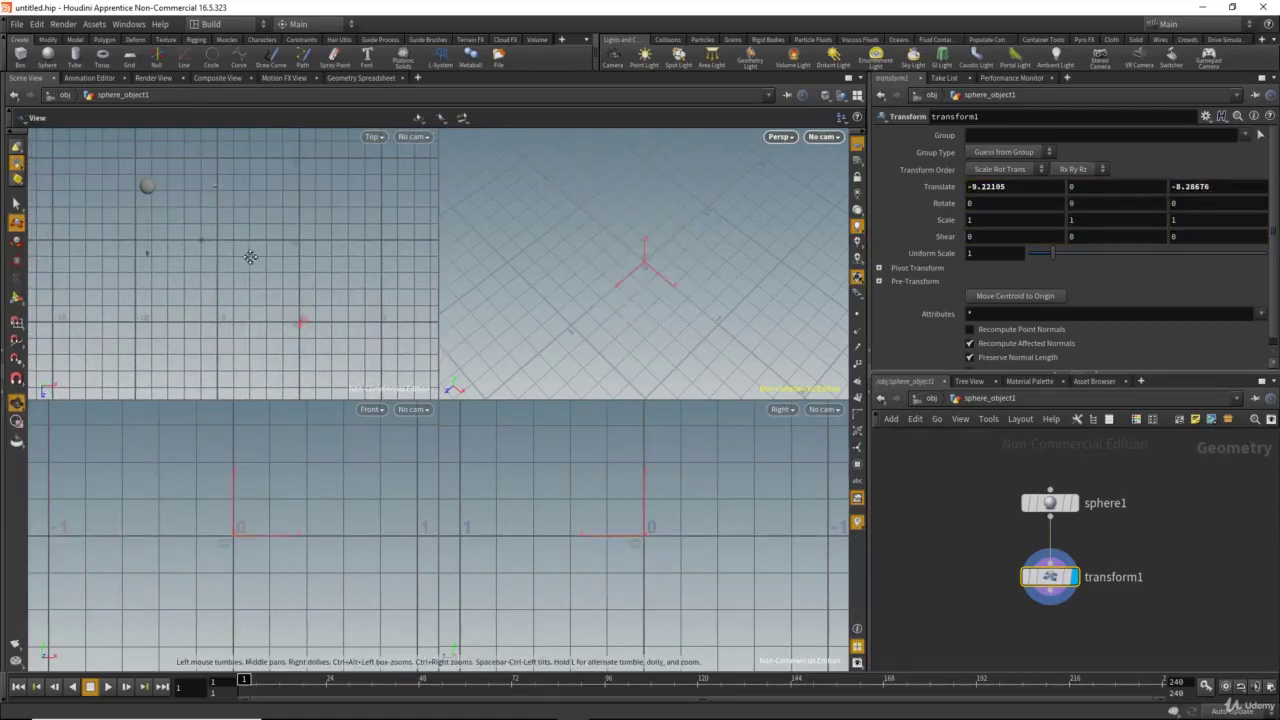
# Try keyframing all Translate channels and Translate X alone at frame 1, undoing each keyframe.
pyautogui.keyDown('alt'); pyautogui.click(942, 191); pyautogui.keyUp('alt')
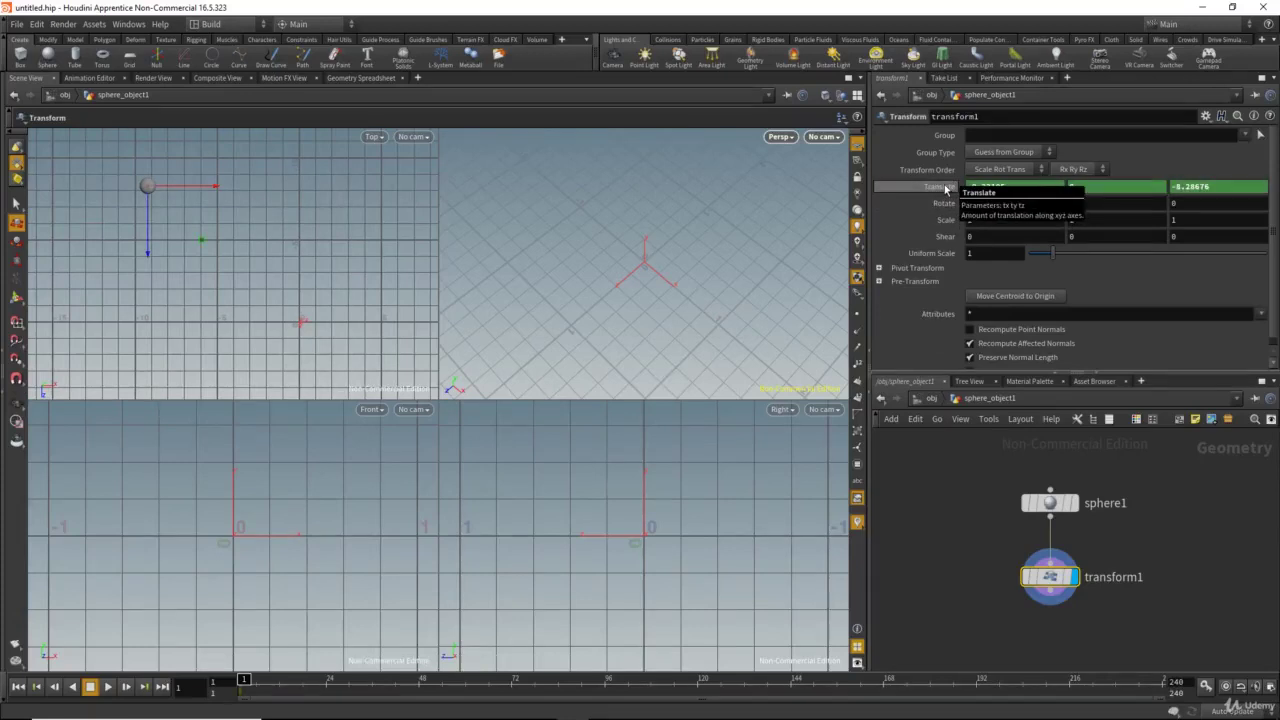
pyautogui.hotkey('ctrl', 'z')
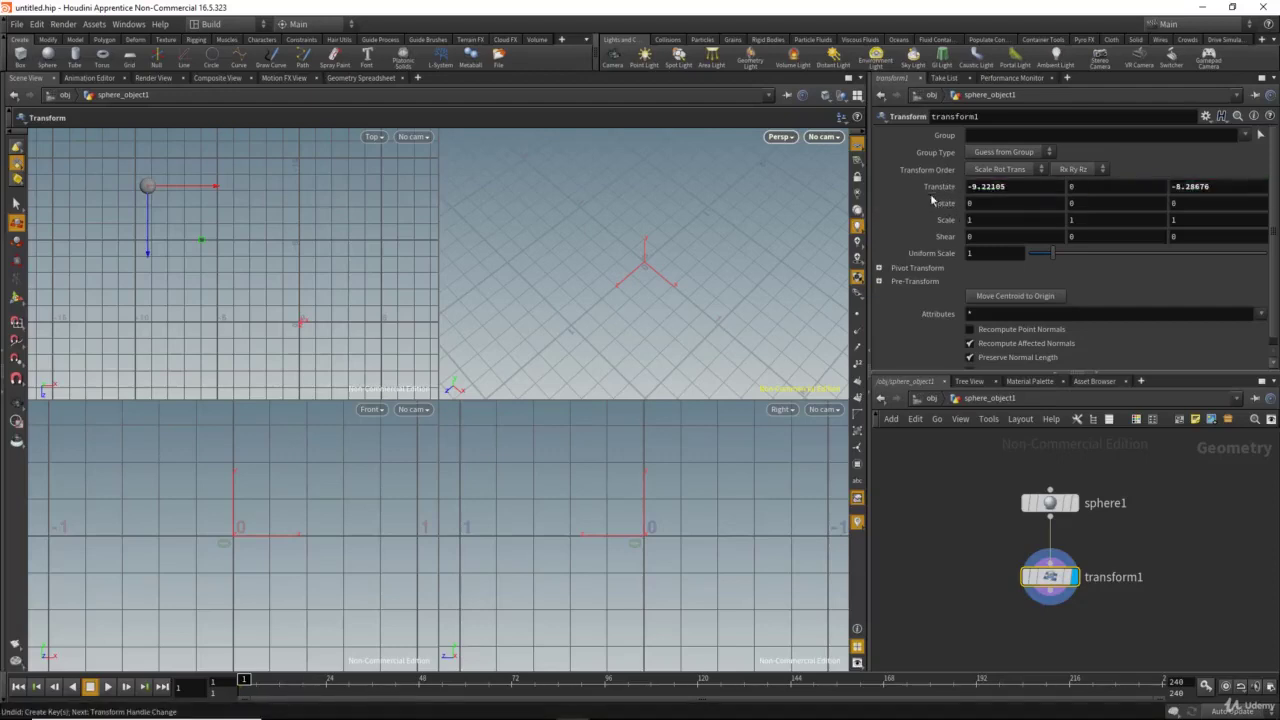
pyautogui.keyDown('alt'); pyautogui.click(1013, 186); pyautogui.keyUp('alt')
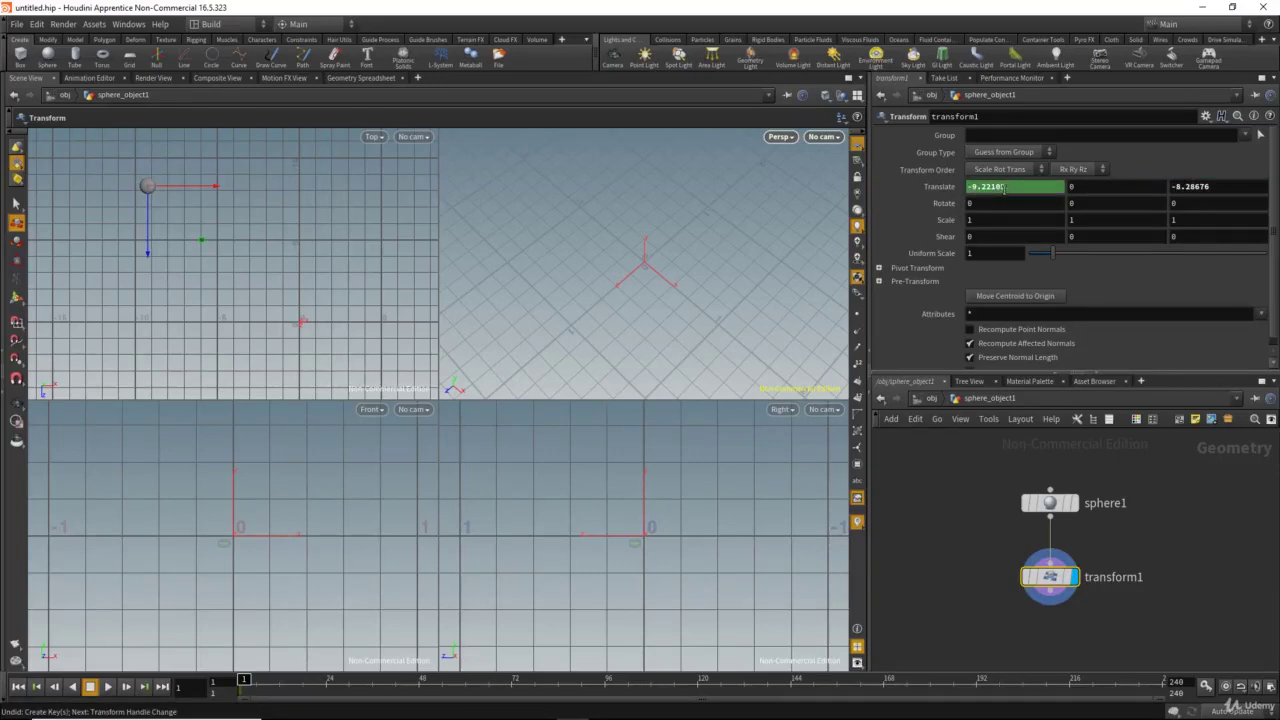
pyautogui.hotkey('ctrl', 'z')
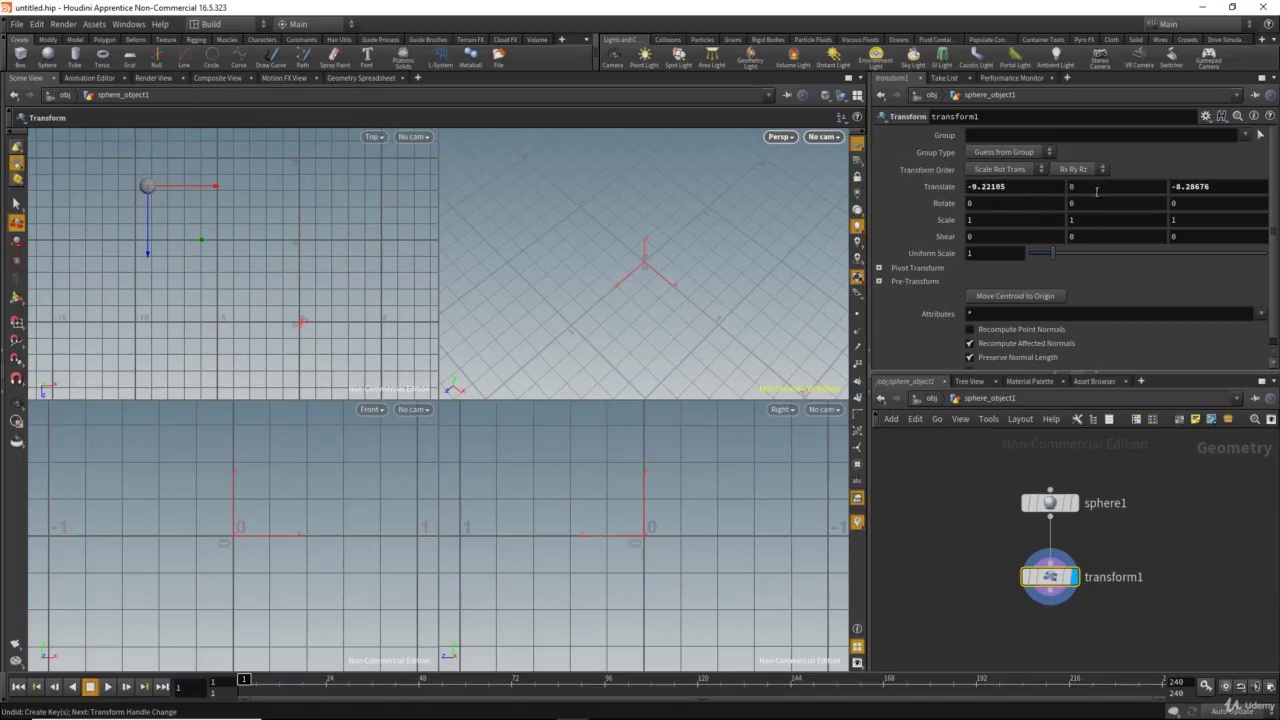
# Keyframe all three Translate channels of transform1 at frame 1 and advance the timeline to frame 70.
pyautogui.keyDown('alt'); pyautogui.click(936, 187); pyautogui.keyUp('alt')
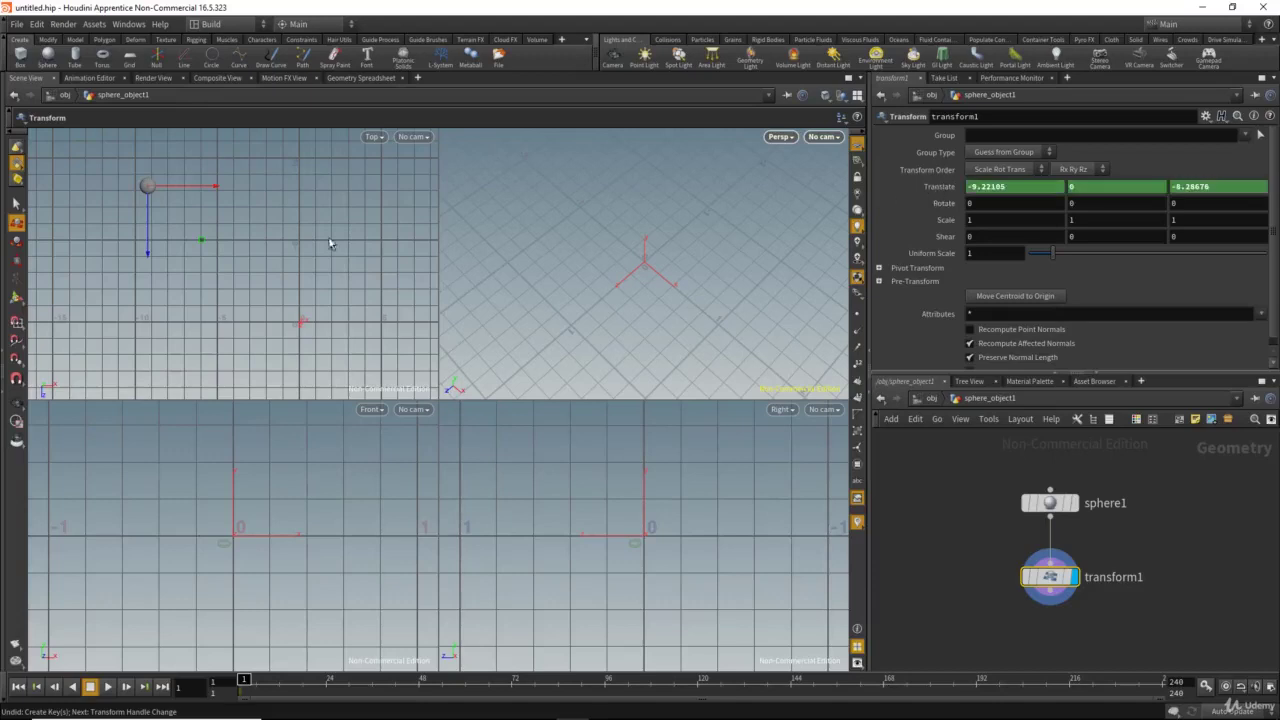
pyautogui.click(412, 682)
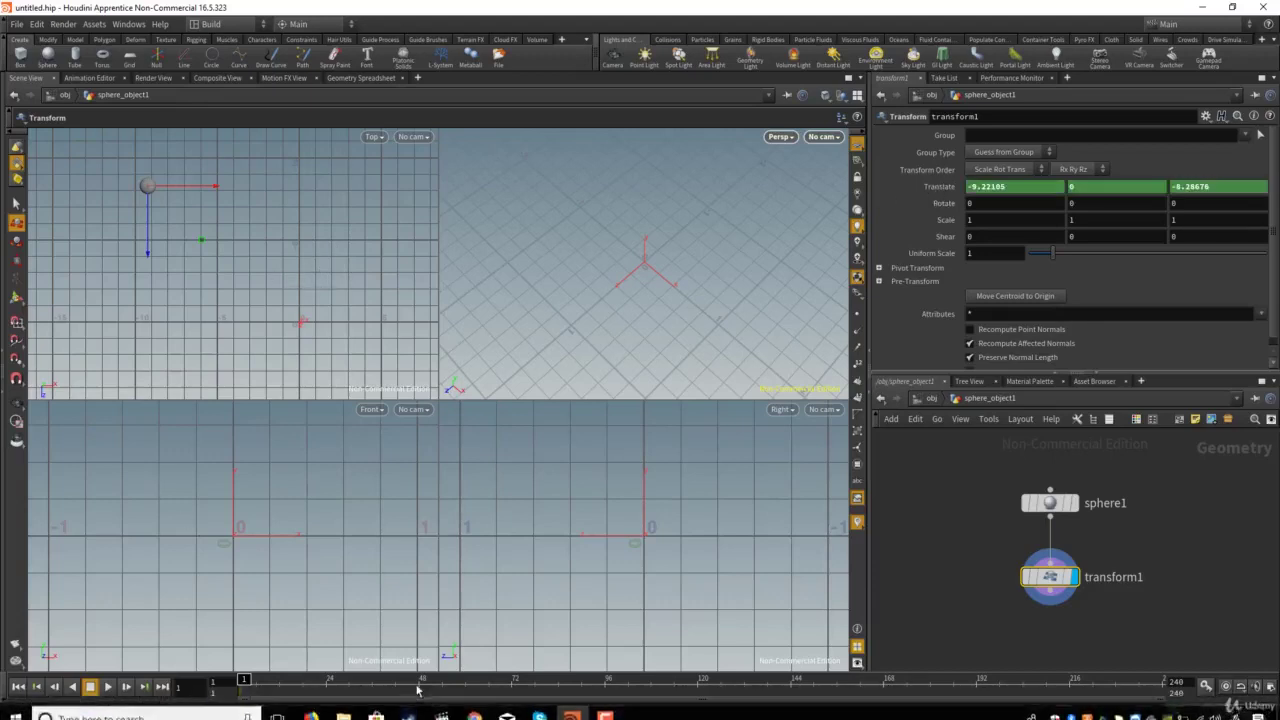
pyautogui.moveTo(410, 682); pyautogui.dragTo(505, 687)
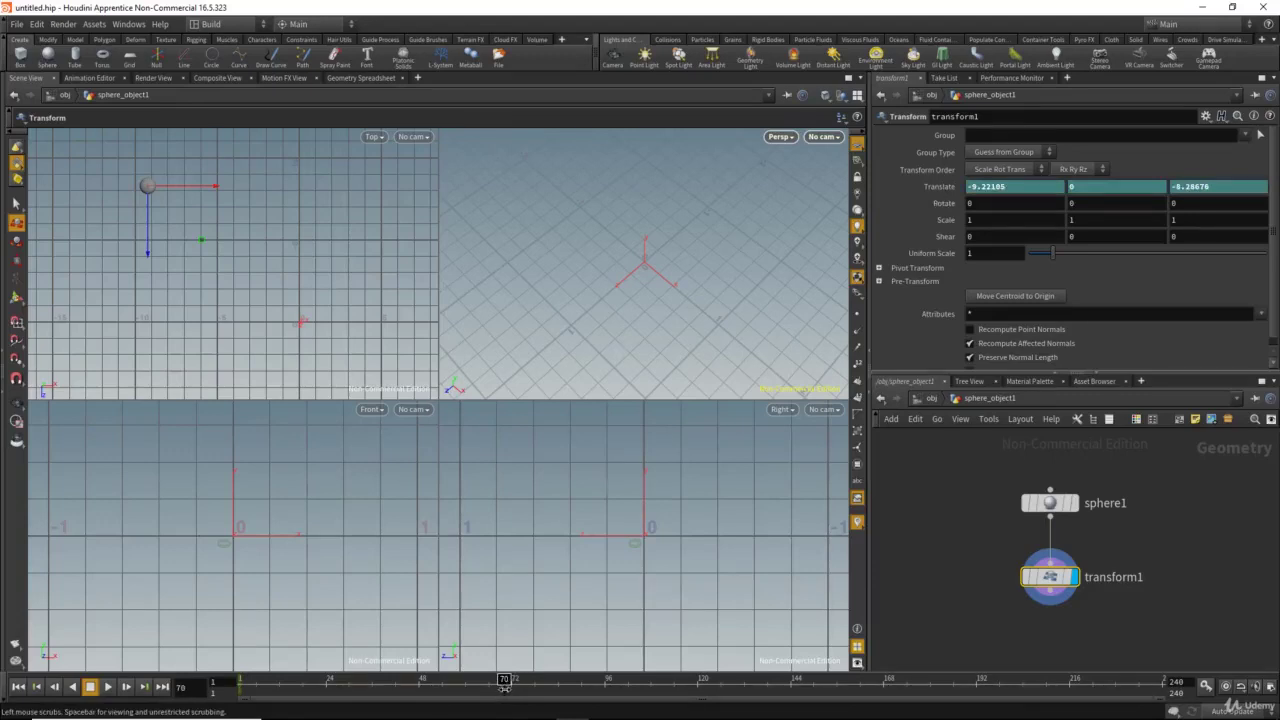
# Move the sphere near the origin, about X -0.12 and Z 0.04, and keyframe its Translate at frame 70.
pyautogui.moveTo(201, 242); pyautogui.dragTo(351, 376)
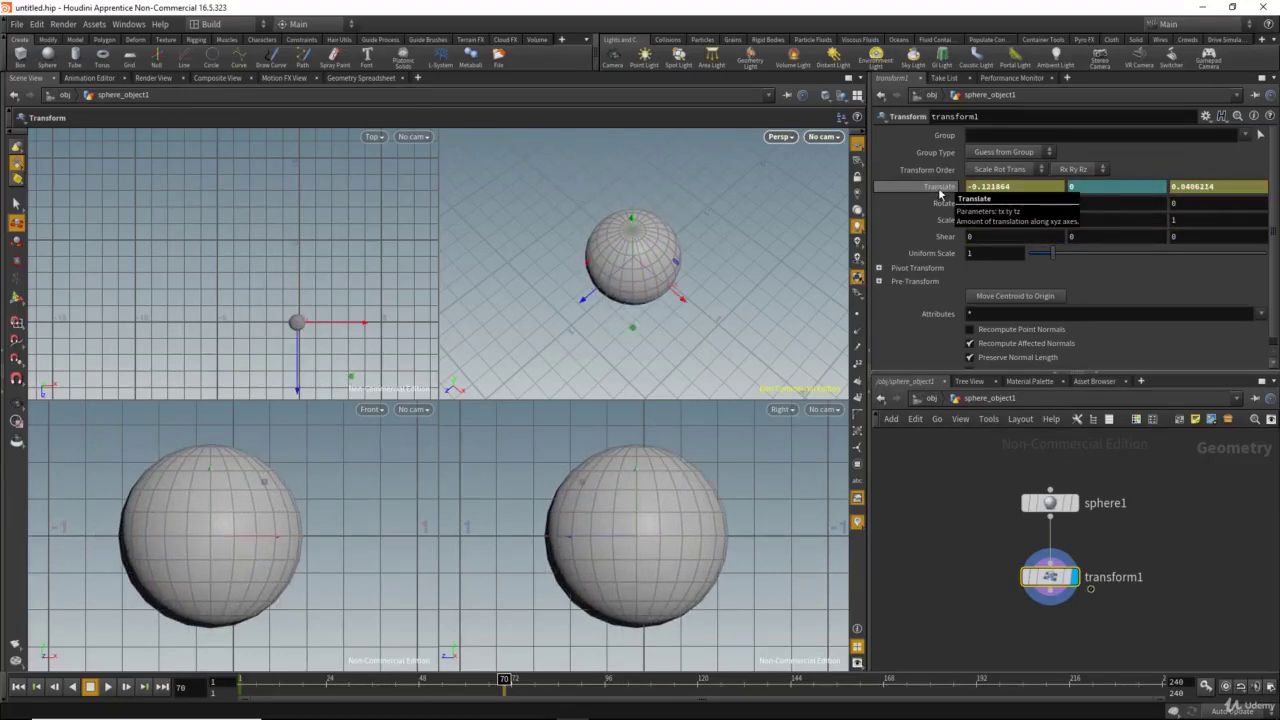
pyautogui.keyDown('alt'); pyautogui.click(940, 190); pyautogui.keyUp('alt')
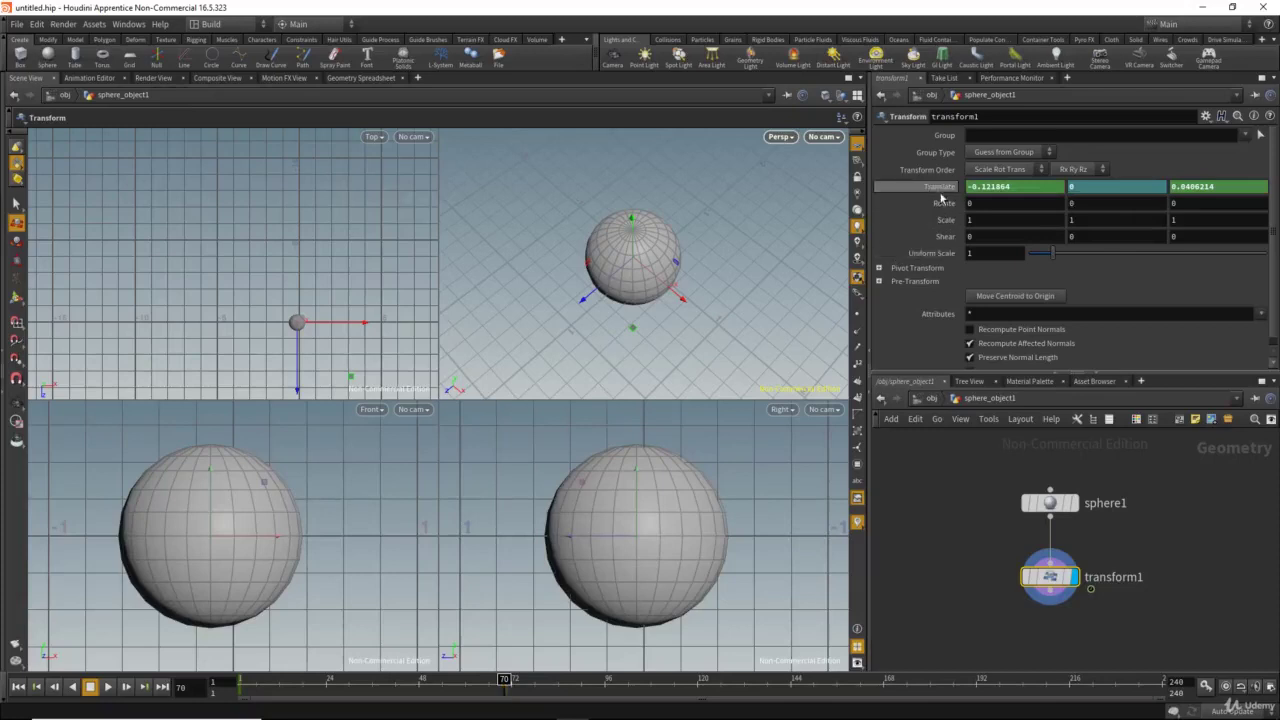
pyautogui.rightClick(940, 190)
pyautogui.moveTo(958, 207)
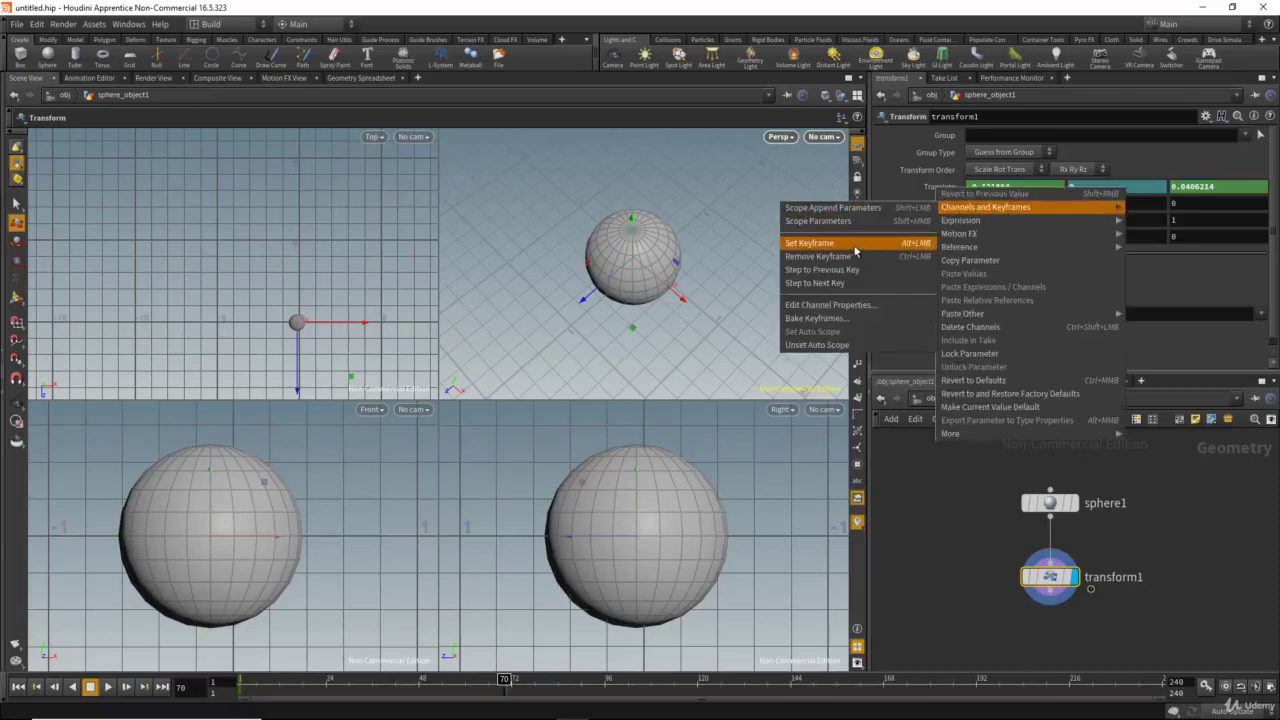
pyautogui.click(896, 151)
# At frame 140, move the sphere along X to about 17.87 and keyframe its Translate.
pyautogui.moveTo(505, 680); pyautogui.dragTo(778, 692)
pyautogui.press('space')
pyautogui.moveTo(320, 262); pyautogui.dragTo(229, 251, button='right')
pyautogui.moveTo(408, 320); pyautogui.dragTo(298, 270, button='middle')
pyautogui.moveTo(312, 292); pyautogui.dragTo(297, 289, button='right')
pyautogui.moveTo(290, 296); pyautogui.dragTo(418, 343, button='middle')
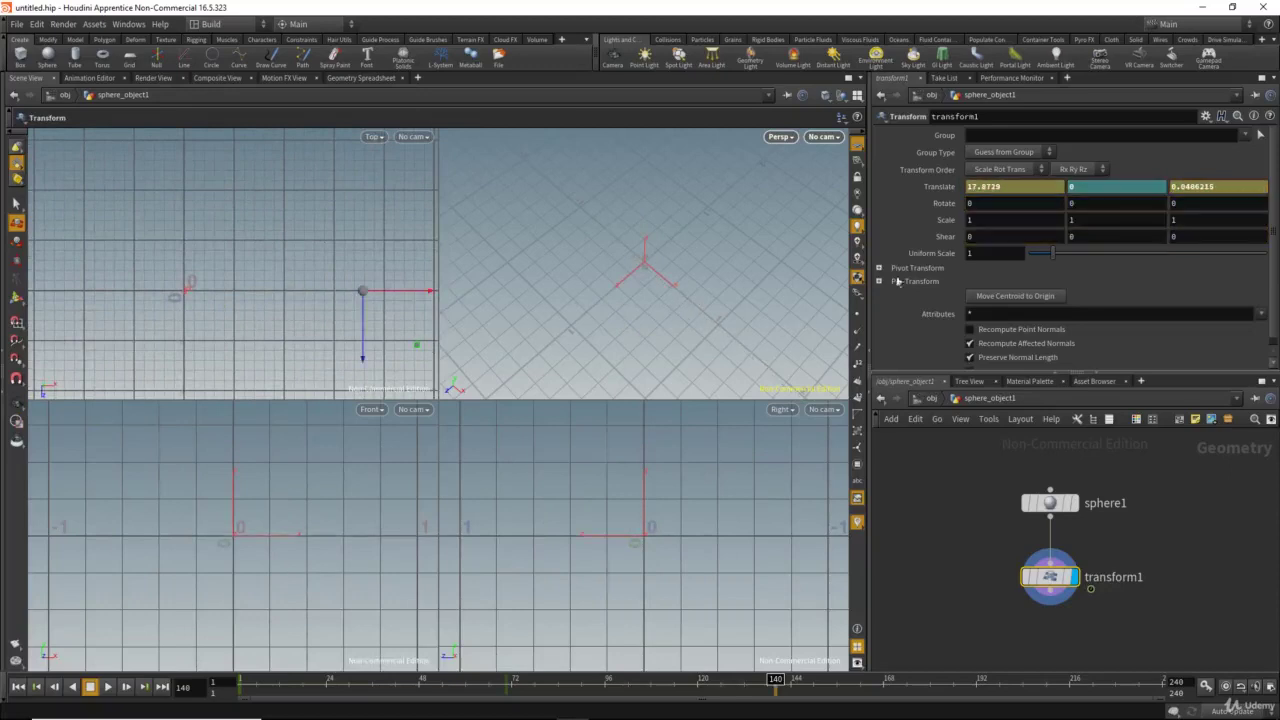
pyautogui.keyDown('alt'); pyautogui.click(935, 188); pyautogui.keyUp('alt')
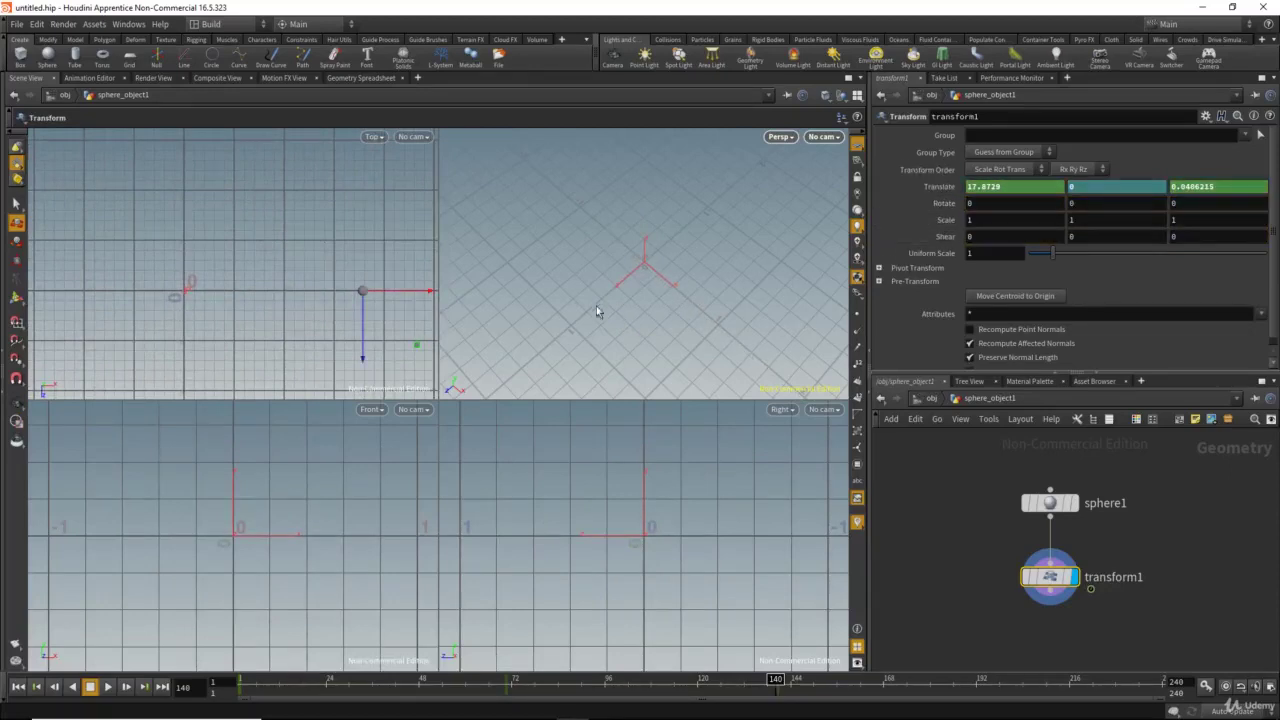
# Scrub back to frame 57 and show the full Translate curves of transform1 in the Animation Editor.
pyautogui.moveTo(775, 681); pyautogui.dragTo(453, 665)
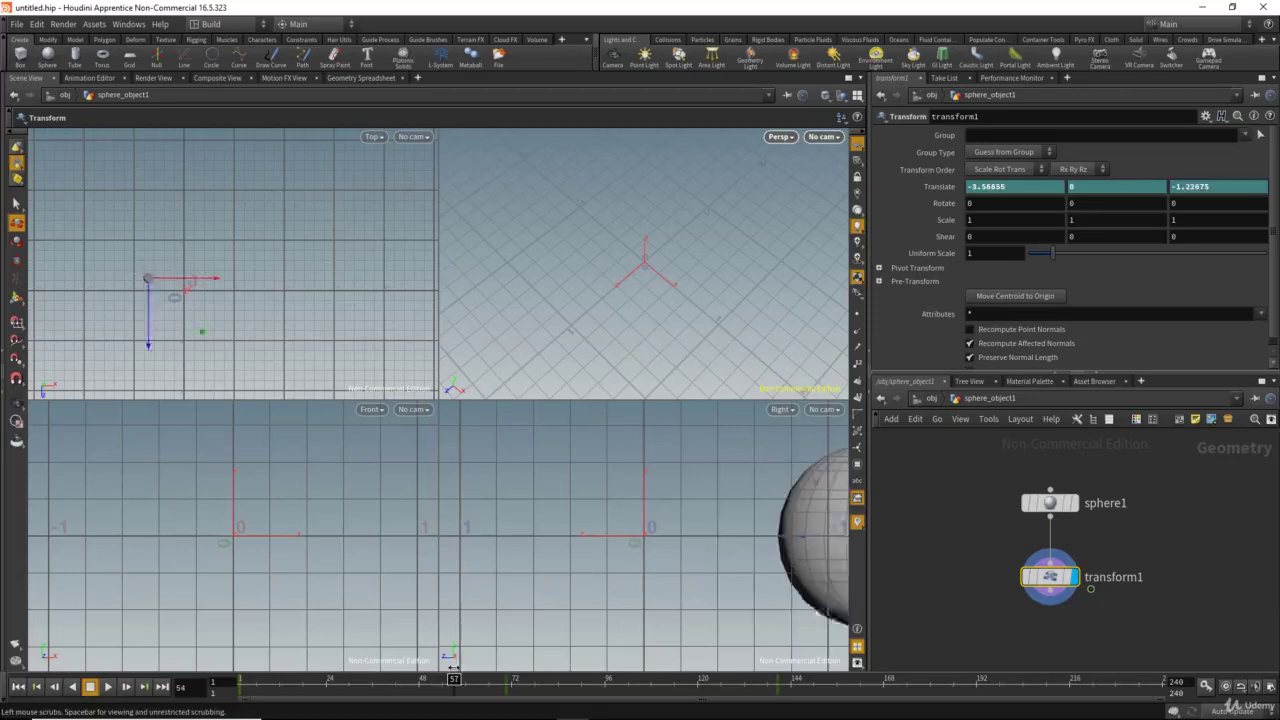
pyautogui.keyDown('shift'); pyautogui.click(941, 188); pyautogui.keyUp('shift')
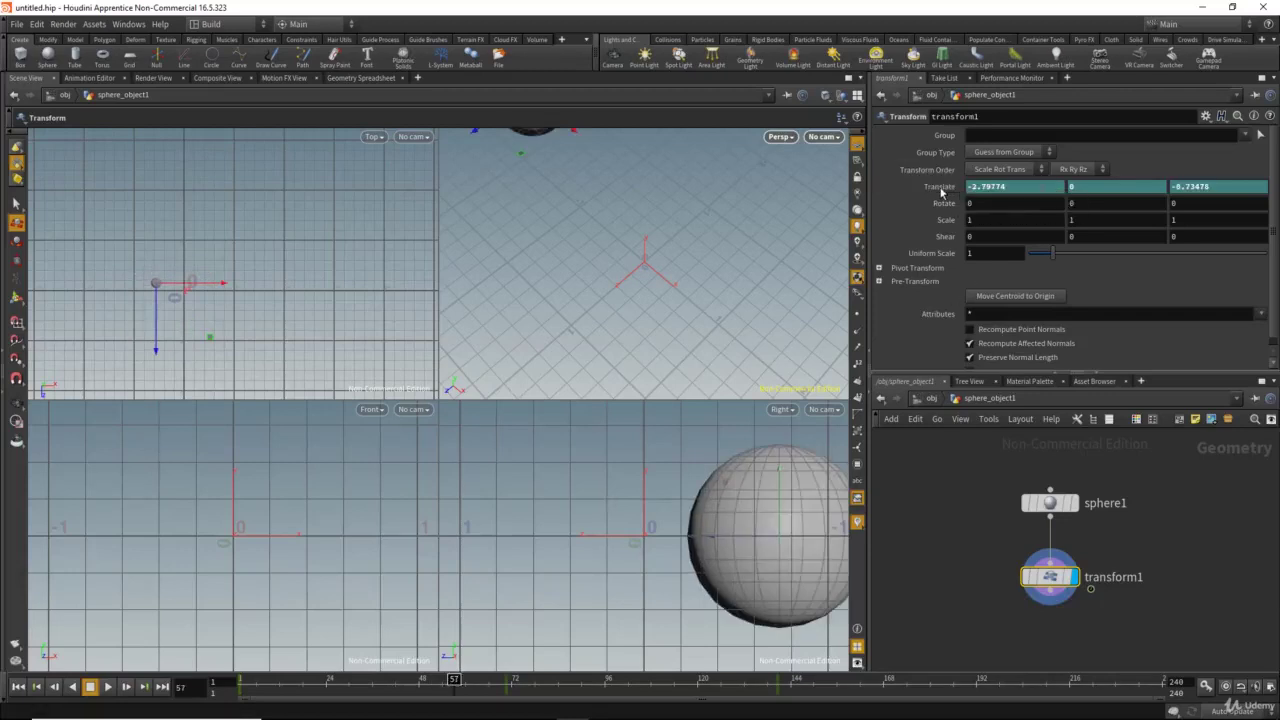
pyautogui.moveTo(469, 14); pyautogui.dragTo(541, 95)
pyautogui.moveTo(288, 93); pyautogui.dragTo(300, 149)
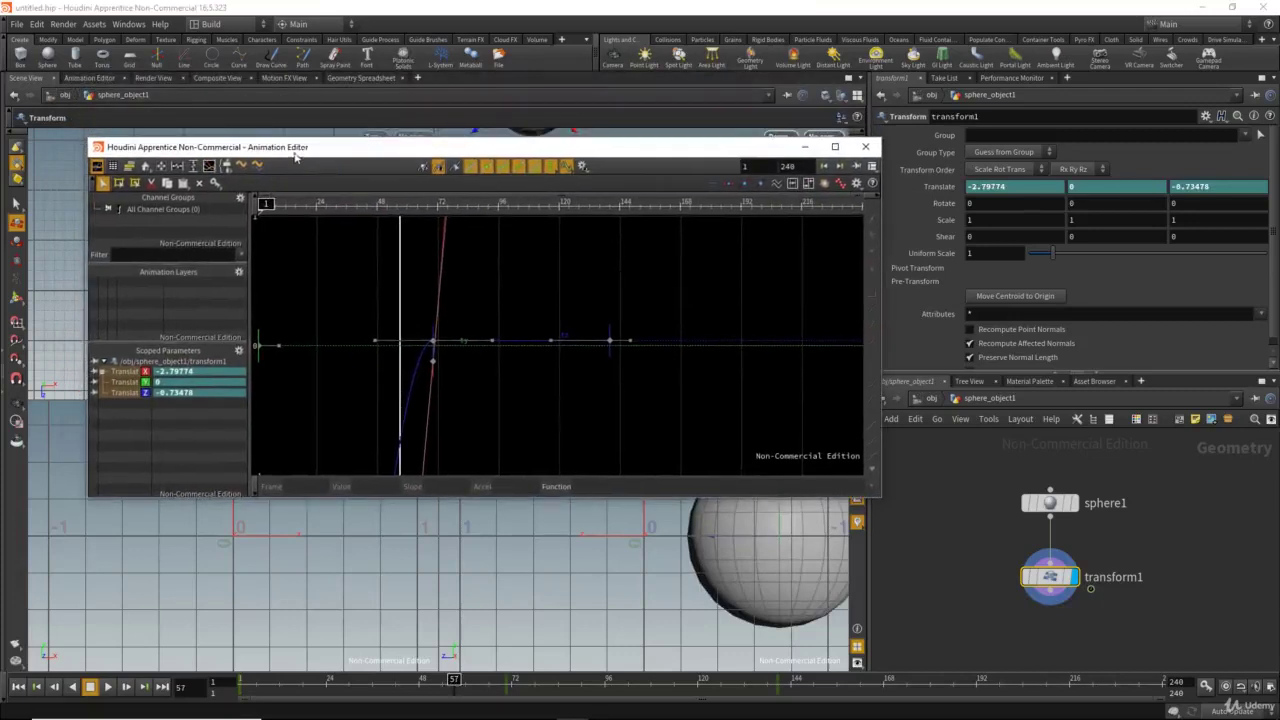
pyautogui.scroll(-2, 614, 343)
pyautogui.moveTo(501, 285); pyautogui.dragTo(597, 423, button='right')
pyautogui.moveTo(640, 330); pyautogui.dragTo(631, 377, button='right')
pyautogui.press('h')
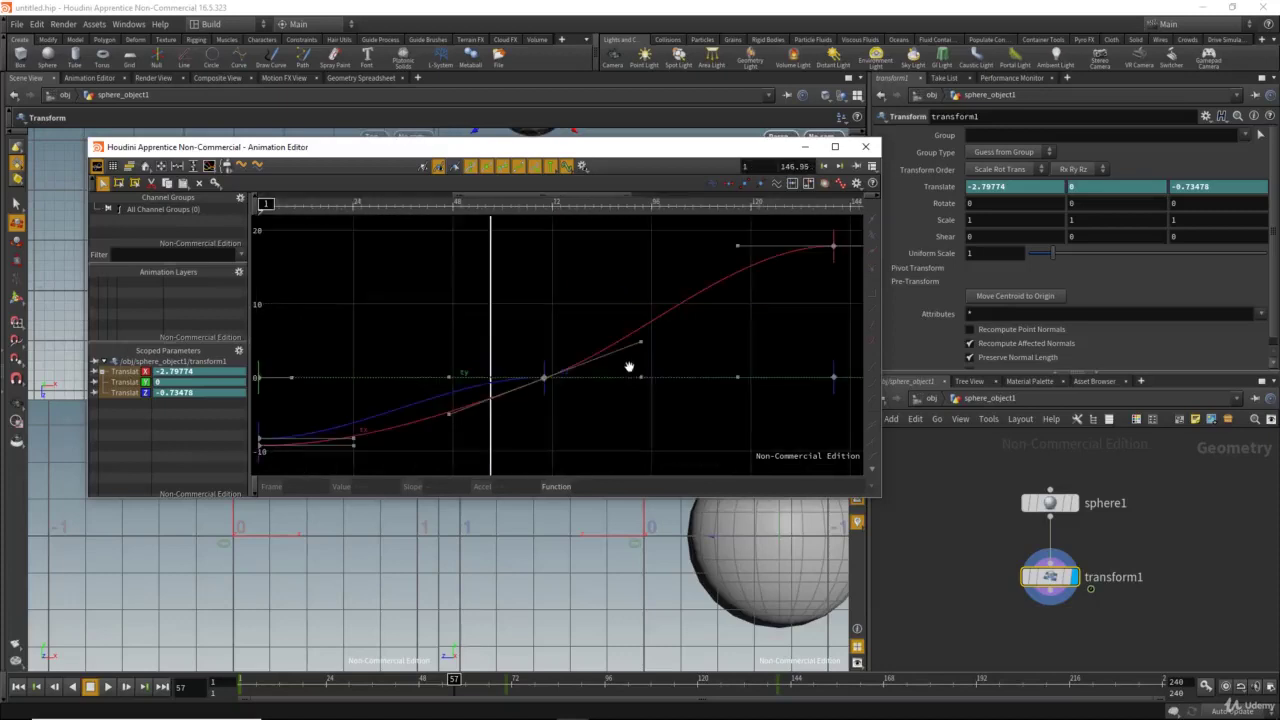
pyautogui.scroll(-6, 557, 307)
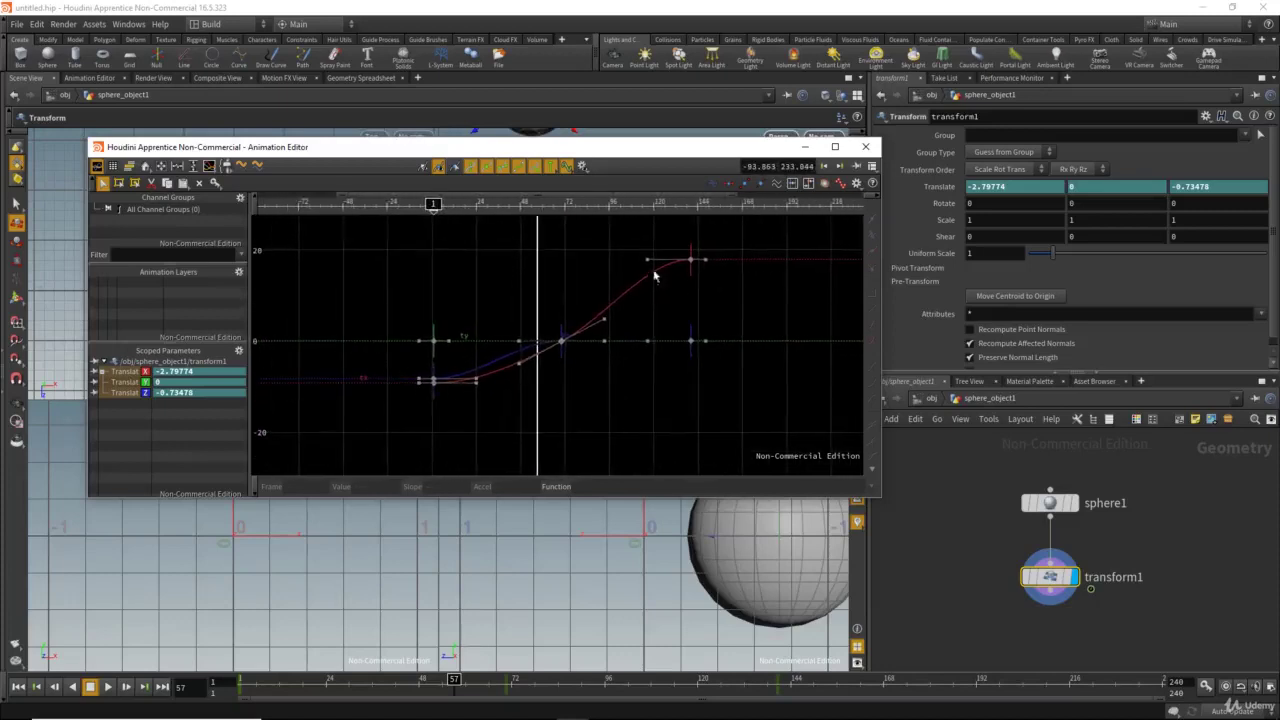
# Make the curve segments between all Translate keyframes straight, and close the Animation Editor.
pyautogui.moveTo(352, 234); pyautogui.dragTo(762, 452)
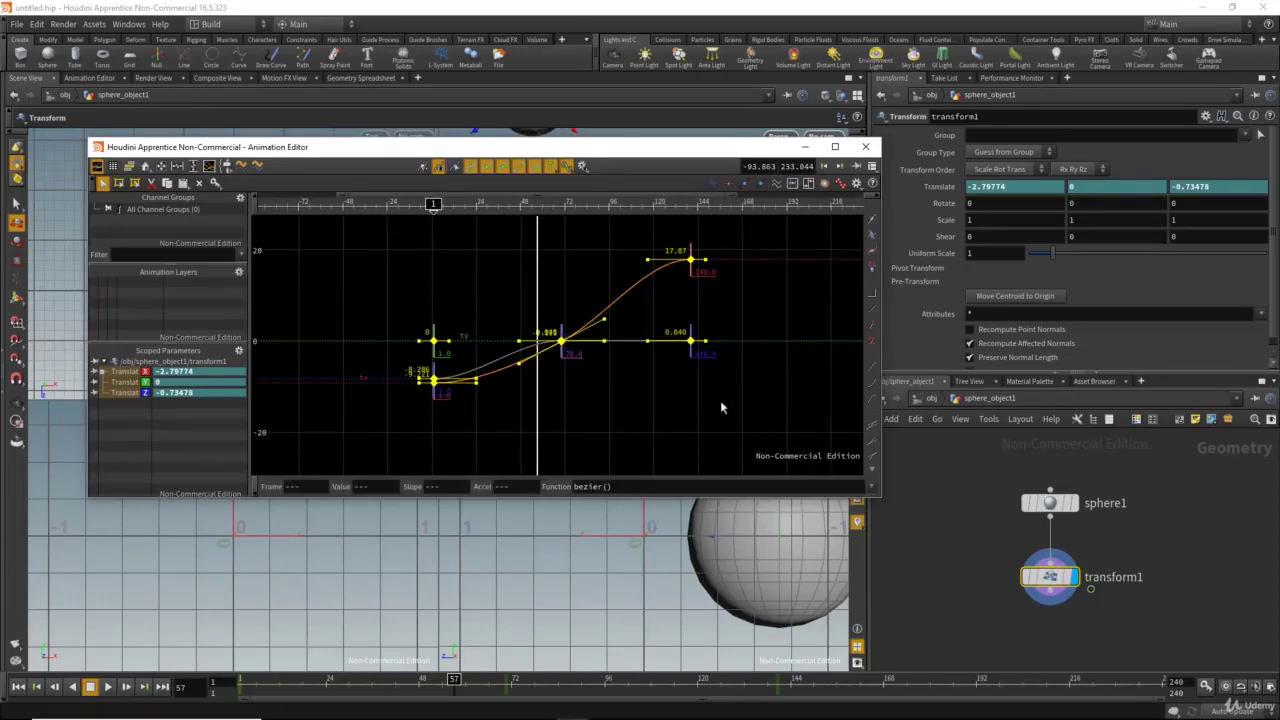
pyautogui.click(873, 318)
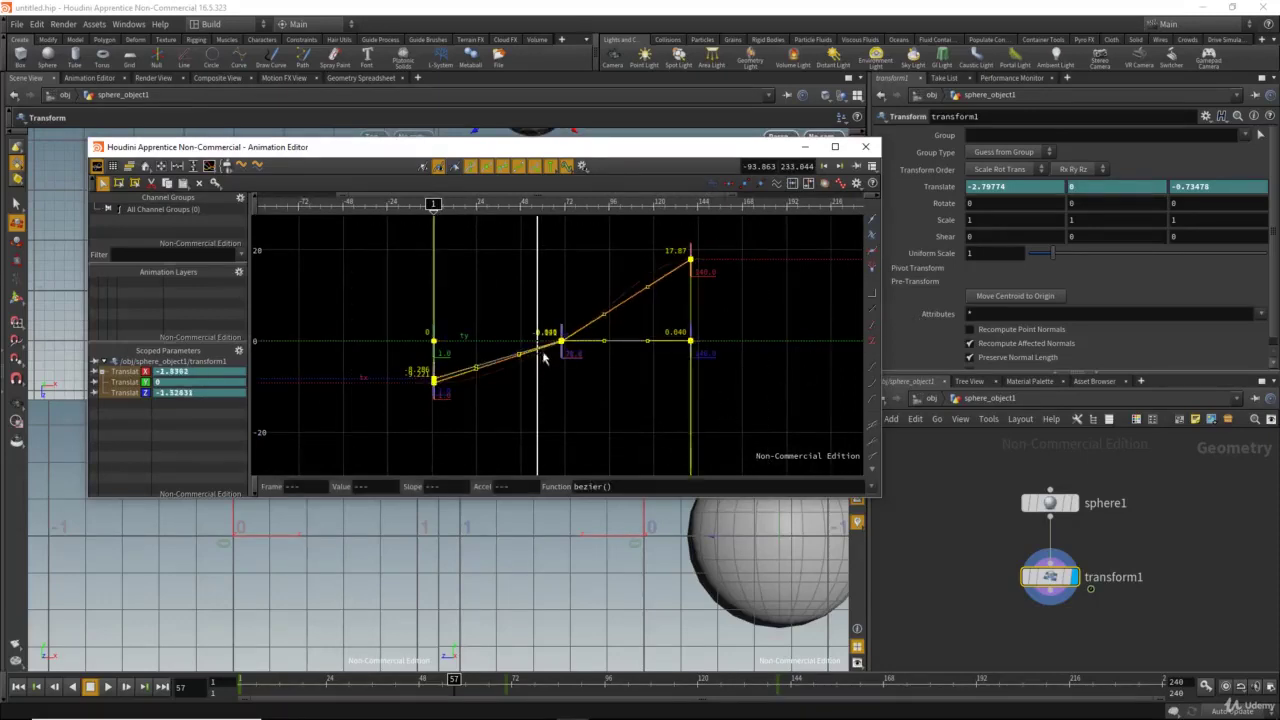
pyautogui.click(428, 405)
pyautogui.moveTo(434, 386)
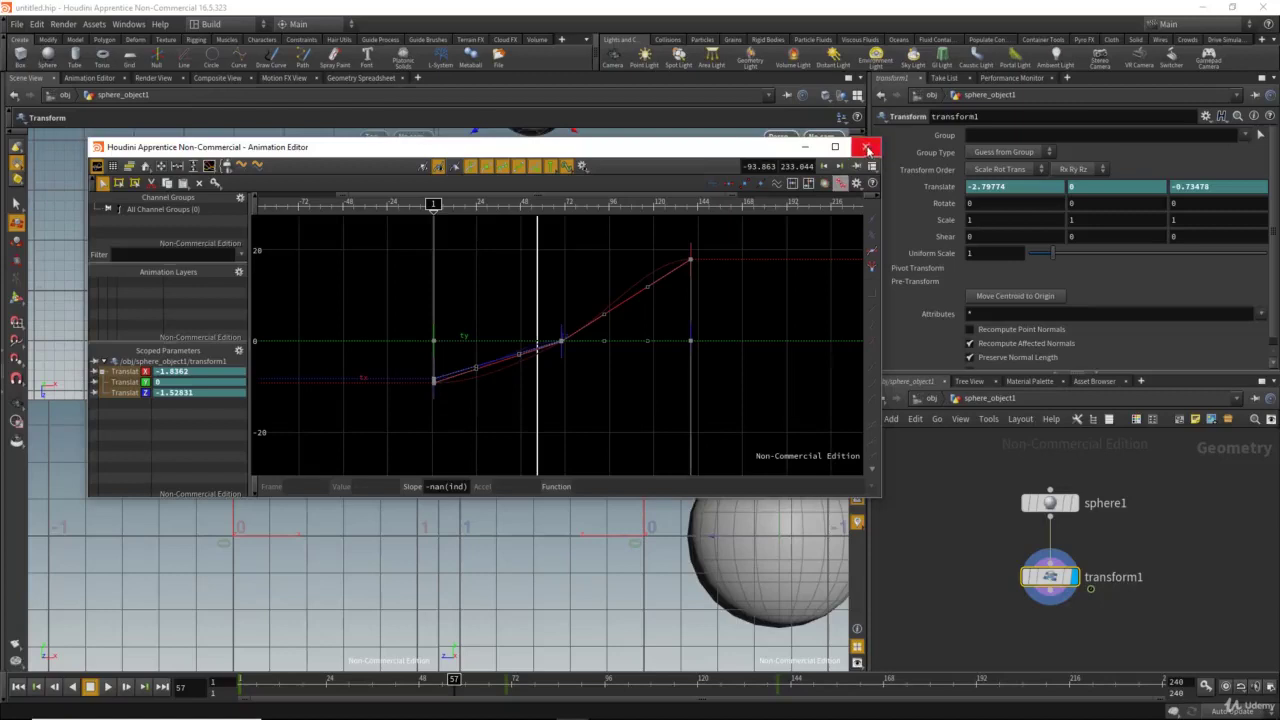
pyautogui.click(866, 148)
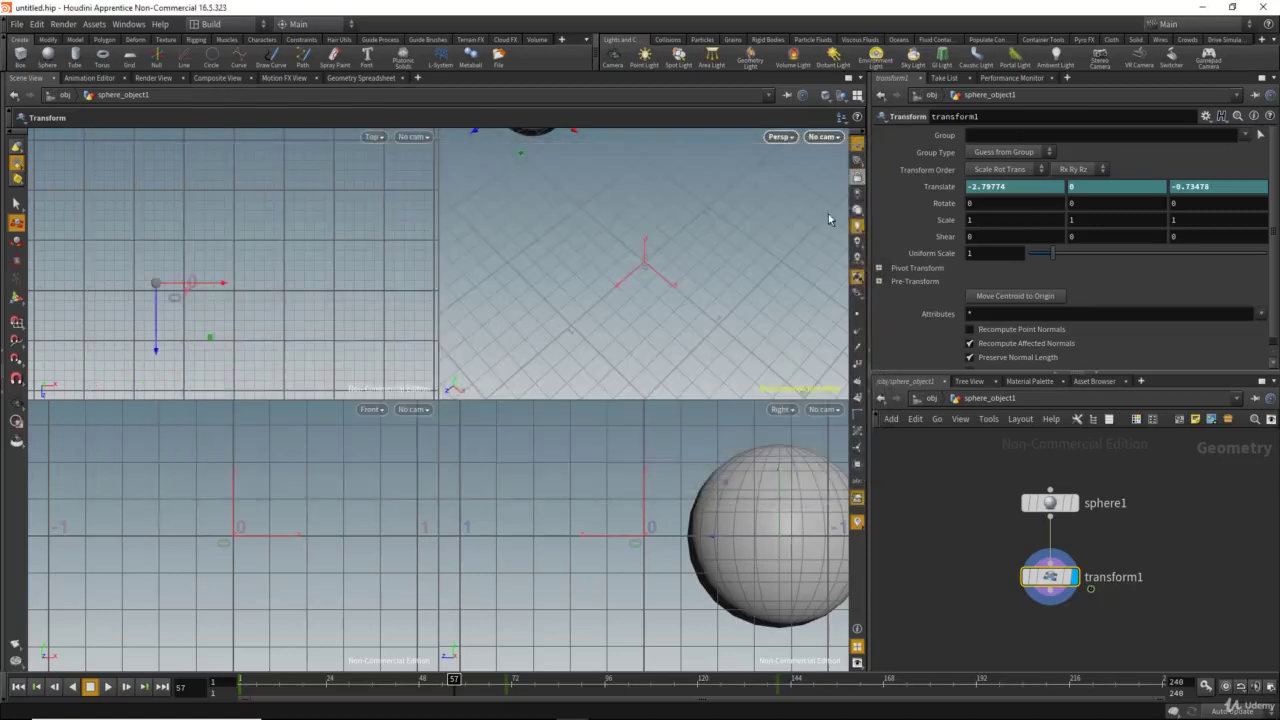
# Scope the Translate parameters of transform1 to reopen their curves in the Animation Editor.
pyautogui.rightClick(937, 190)
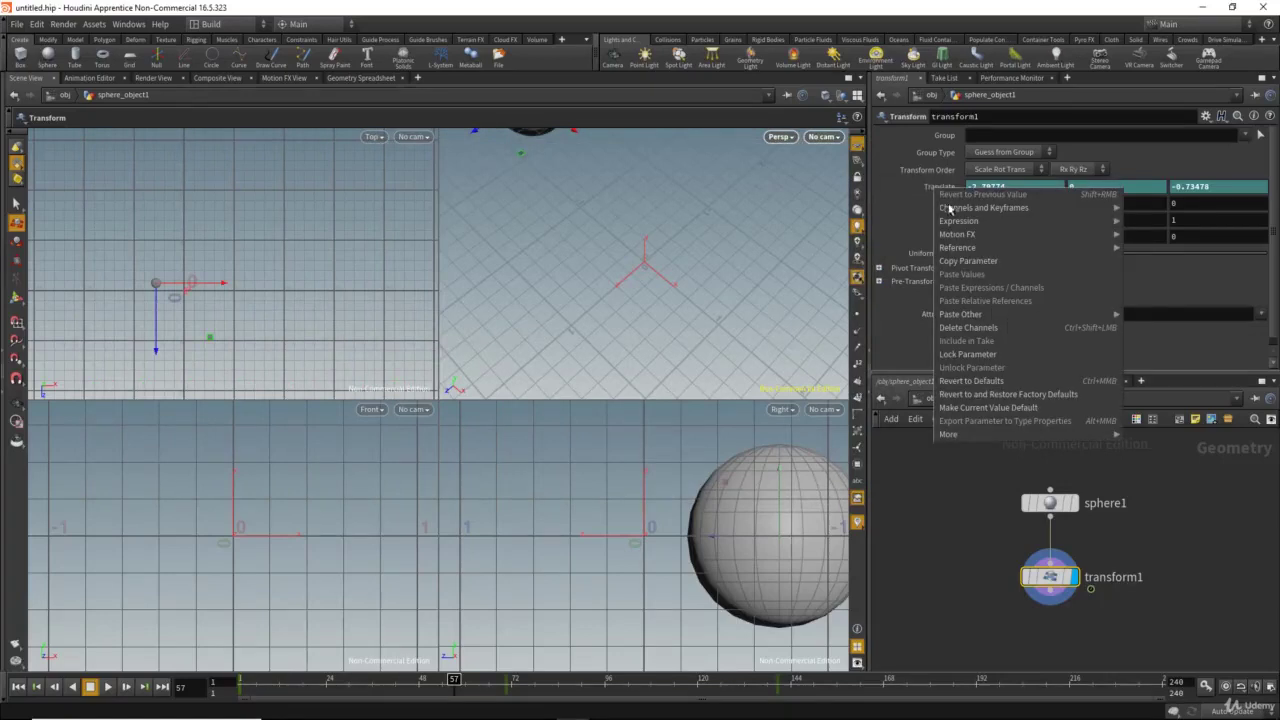
pyautogui.moveTo(962, 210)
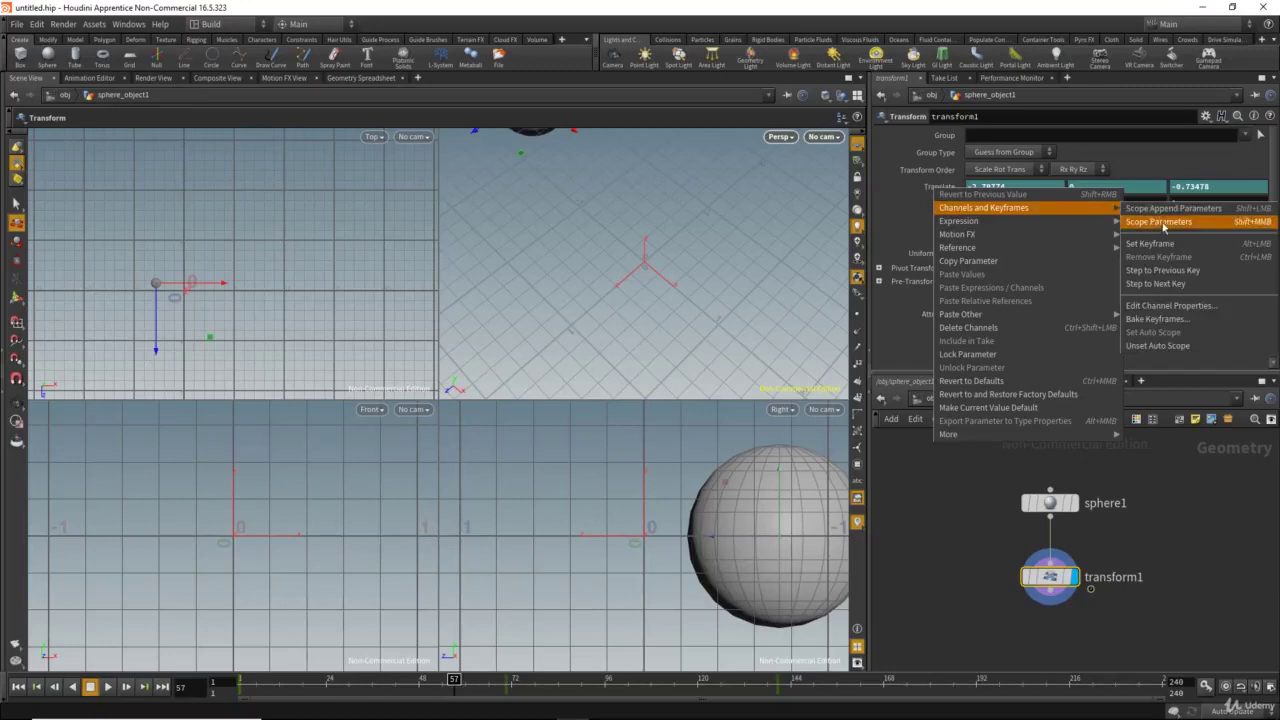
pyautogui.click(1155, 222)
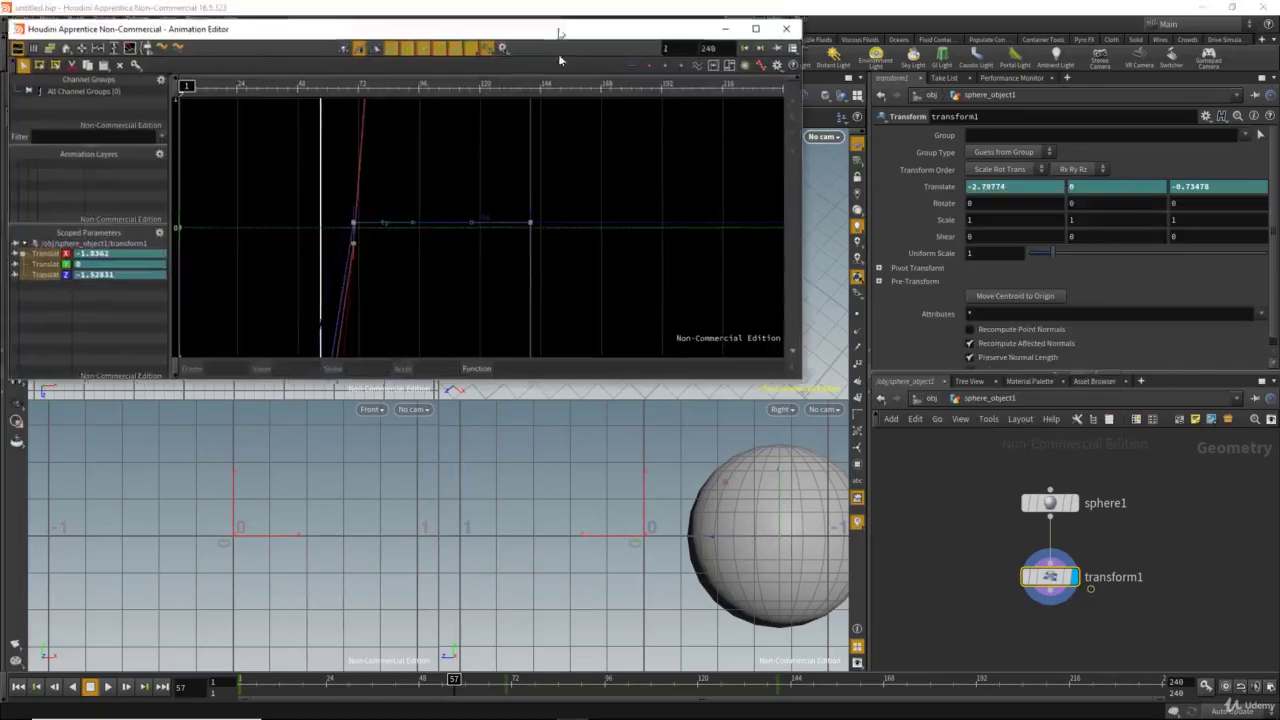
# Close the Animation Editor, switch to a single perspective view framing the sphere, and scrub back to frame 32.
pyautogui.click(803, 116)
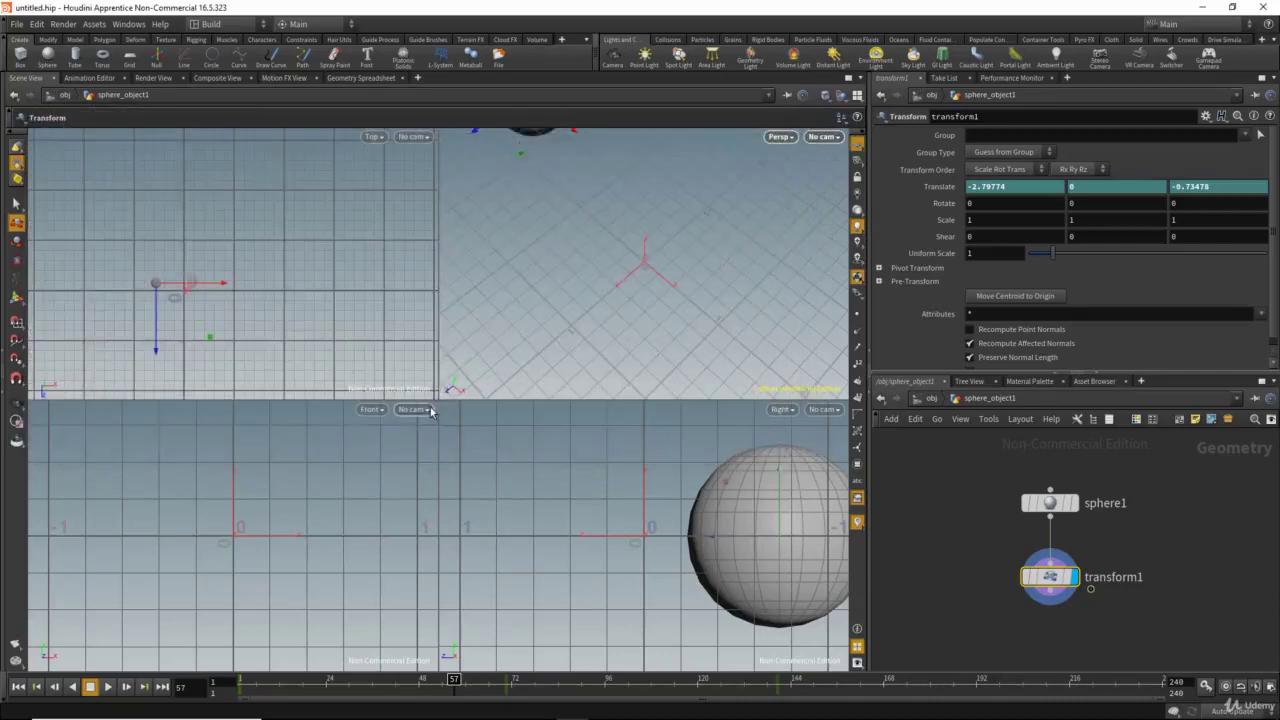
pyautogui.moveTo(446, 680); pyautogui.dragTo(385, 679)
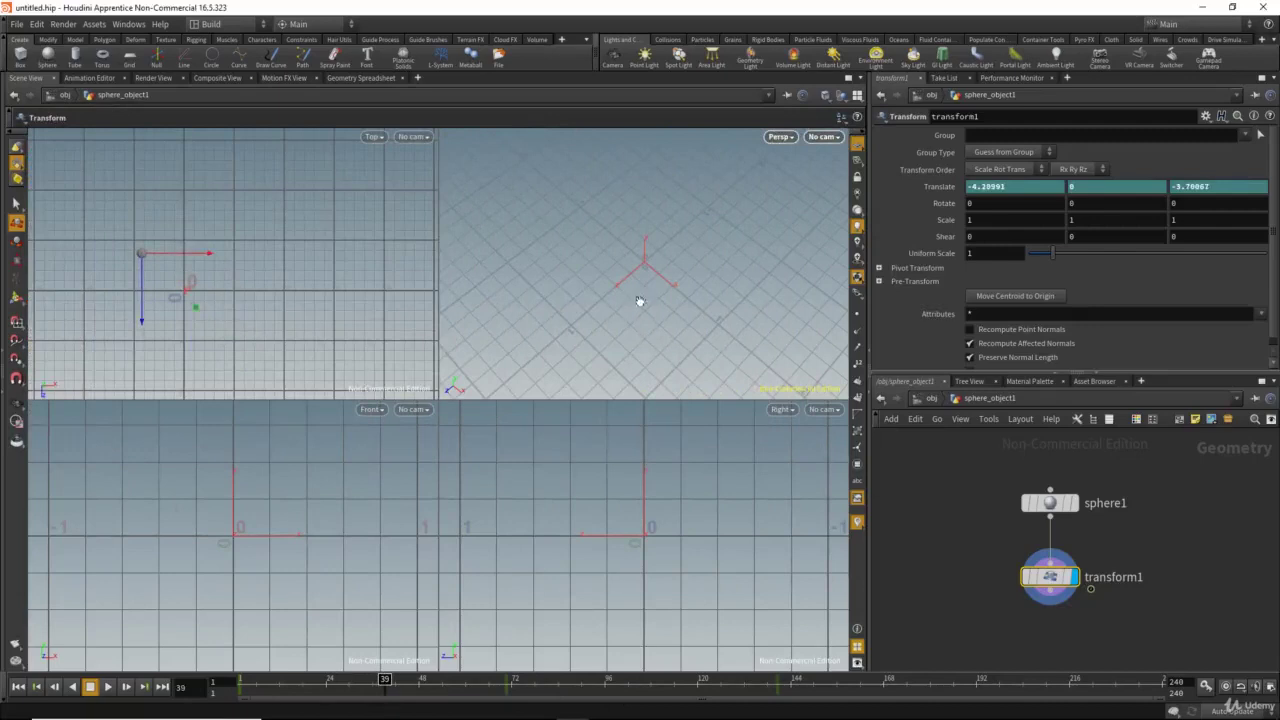
pyautogui.hotkey('space', 'b')
pyautogui.keyDown('alt'); pyautogui.moveTo(616, 334); pyautogui.dragTo(97, 309, button='right'); pyautogui.keyUp('alt')
pyautogui.keyDown('alt'); pyautogui.moveTo(97, 309); pyautogui.dragTo(386, 334); pyautogui.keyUp('alt')
pyautogui.moveTo(388, 680); pyautogui.dragTo(358, 690)
pyautogui.keyDown('alt'); pyautogui.moveTo(540, 368); pyautogui.dragTo(500, 366); pyautogui.keyUp('alt')
pyautogui.keyDown('alt'); pyautogui.moveTo(466, 384); pyautogui.dragTo(419, 424, button='middle'); pyautogui.keyUp('alt')
# Return to the object level, select sphere_object1 and apply the Billowy Smoke effect to it.
pyautogui.click(926, 400)
pyautogui.moveTo(964, 498); pyautogui.dragTo(1084, 558)
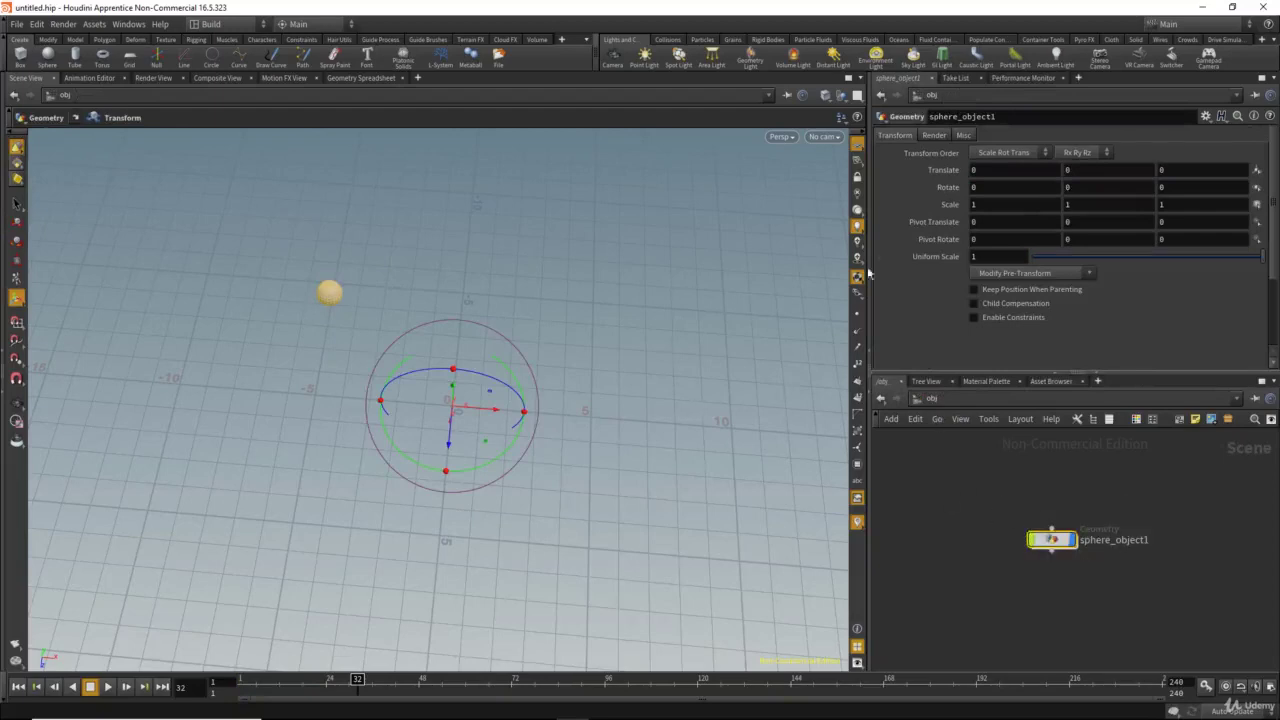
pyautogui.click(1083, 40)
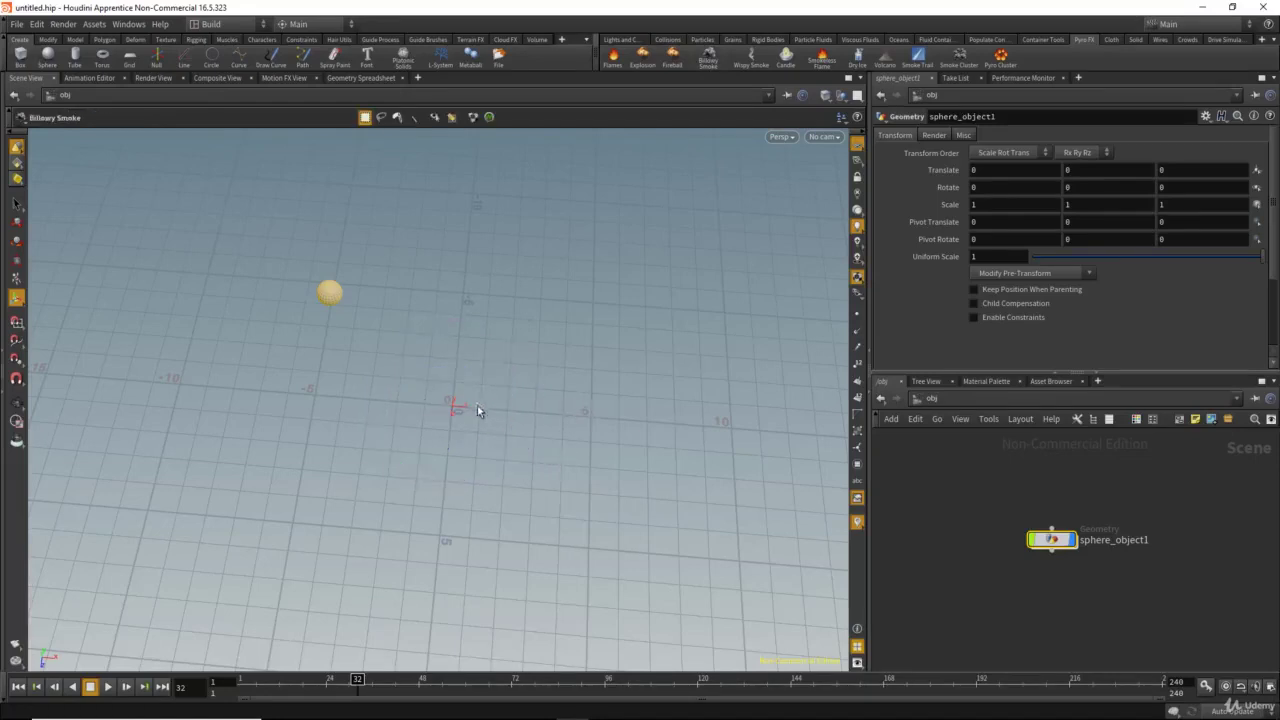
pyautogui.press('Return')
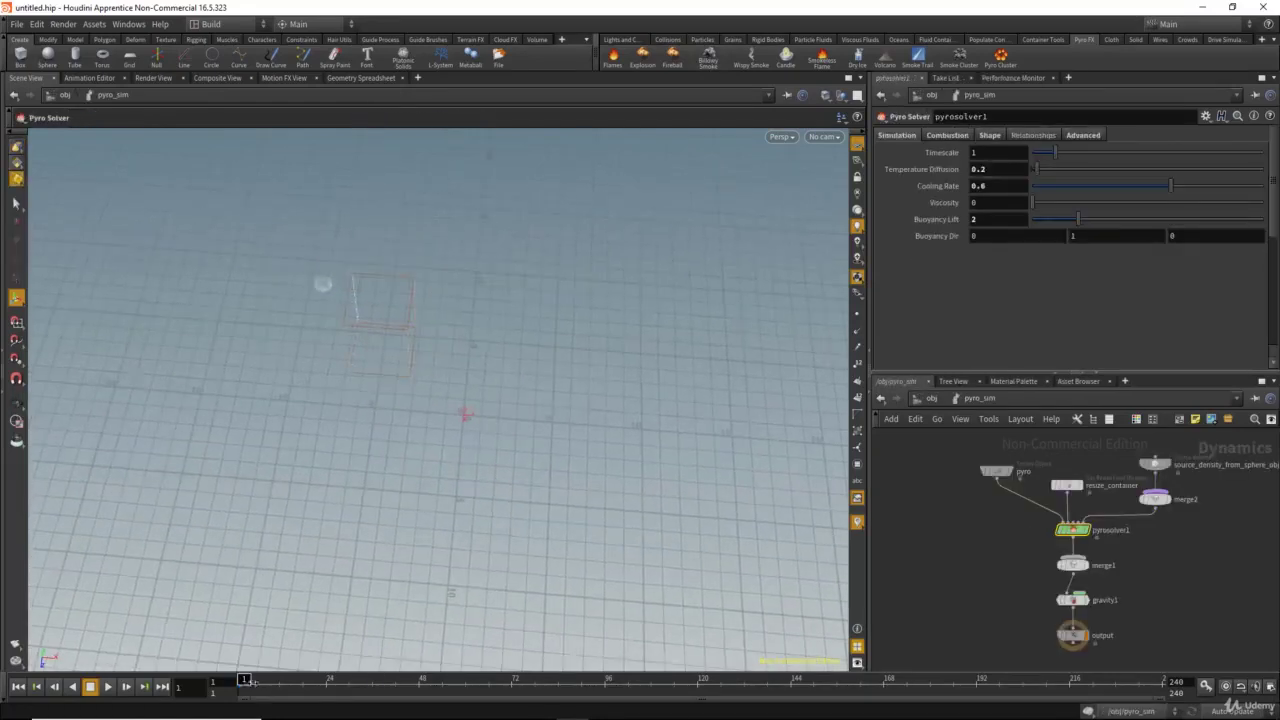
# At frame 1, disconnect the resize_container node from pyrosolver1 in the pyro_sim network.
pyautogui.moveTo(226, 687); pyautogui.dragTo(214, 687)
pyautogui.moveTo(924, 598); pyautogui.dragTo(922, 602, button='middle')
pyautogui.moveTo(1030, 521); pyautogui.dragTo(1020, 508, button='middle')
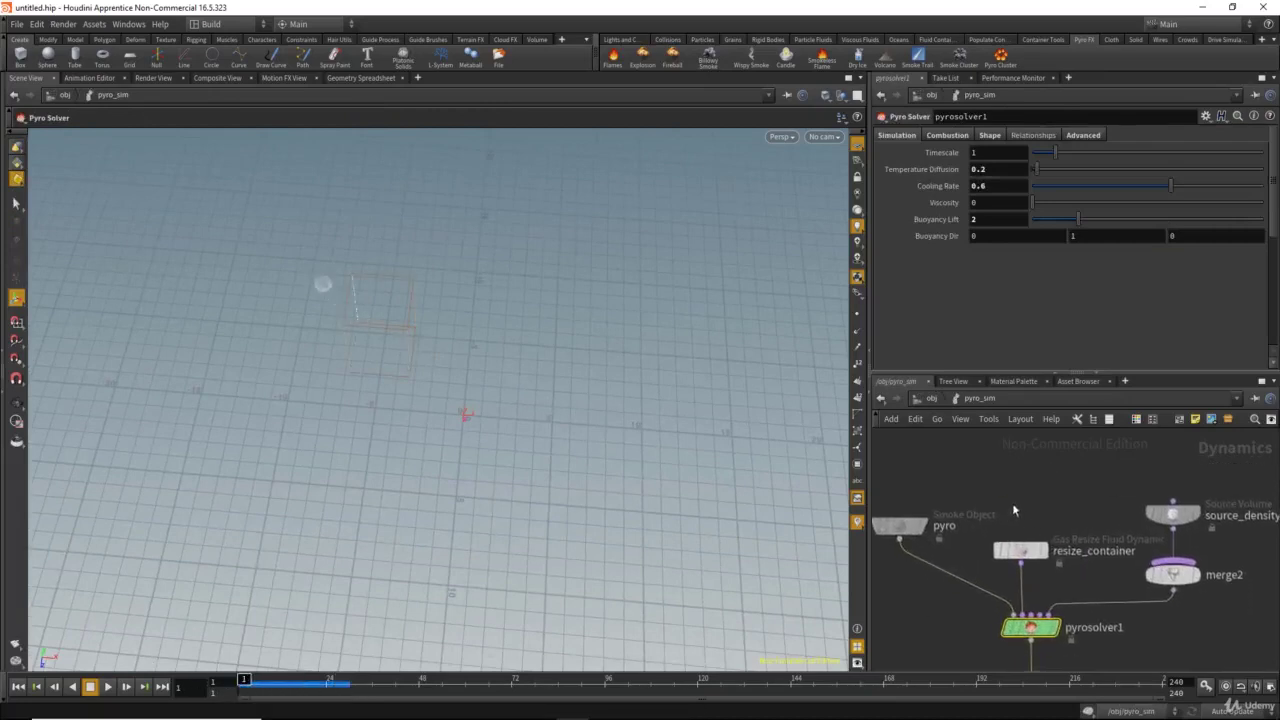
pyautogui.moveTo(1021, 551); pyautogui.dragTo(1031, 460)
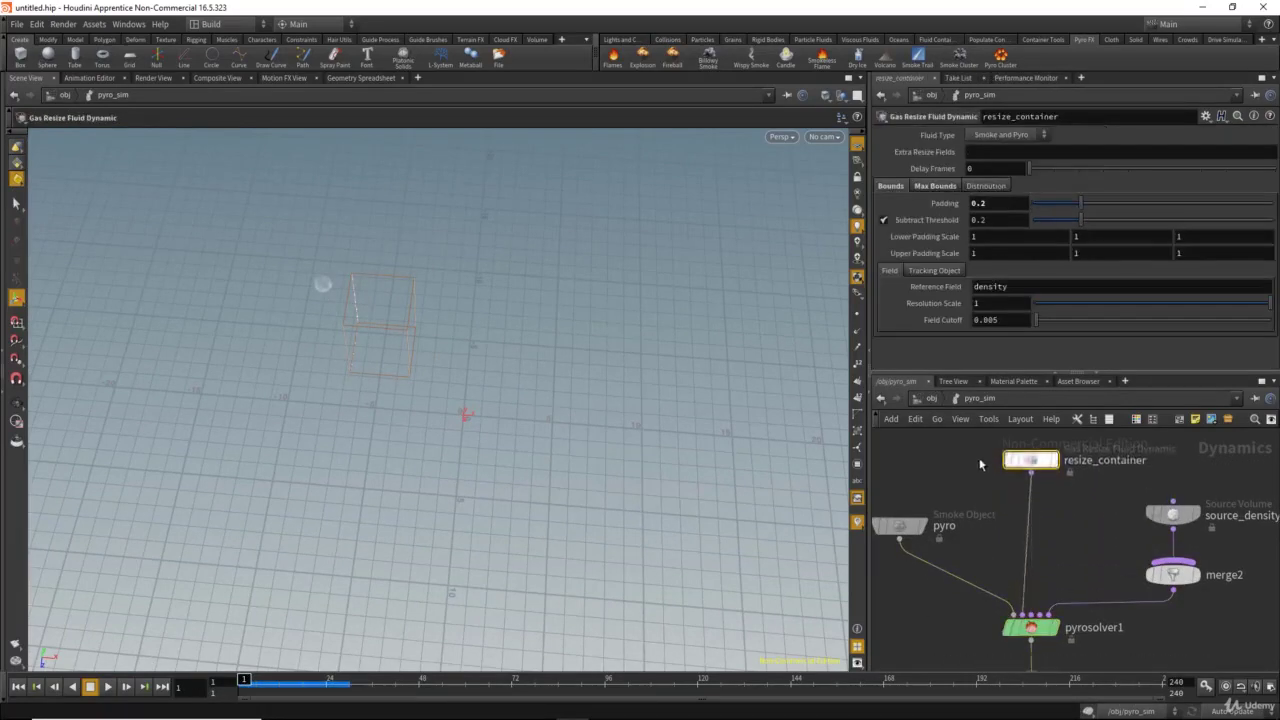
pyautogui.moveTo(973, 445); pyautogui.dragTo(983, 488, button='middle')
pyautogui.moveTo(997, 481); pyautogui.dragTo(1100, 543)
pyautogui.click(997, 548)
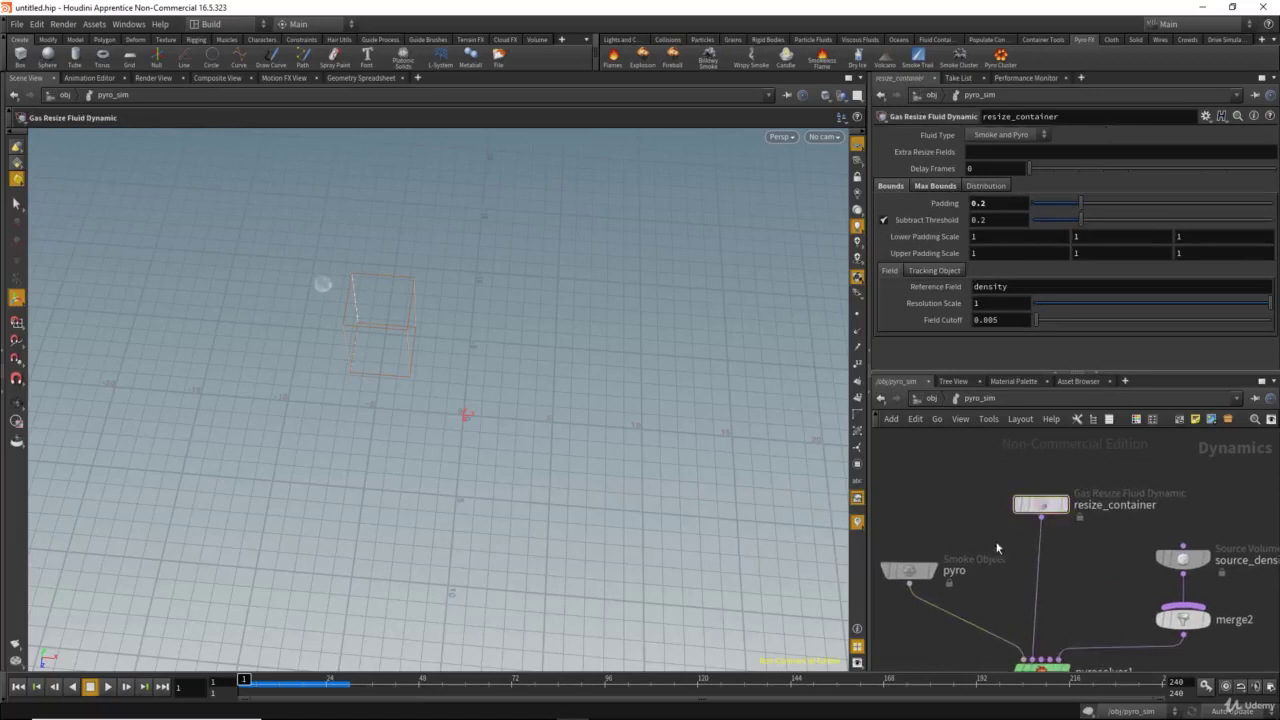
pyautogui.moveTo(1001, 550); pyautogui.dragTo(1076, 582)
pyautogui.moveTo(1042, 510); pyautogui.dragTo(1061, 473)
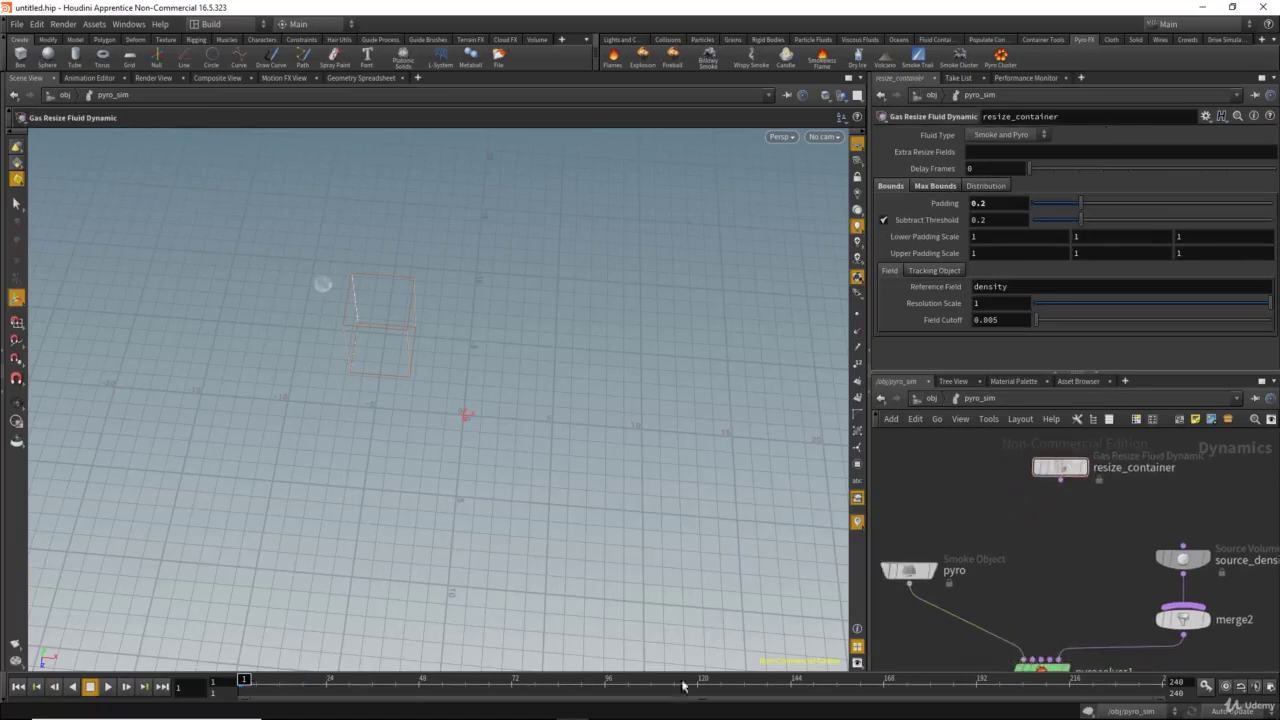
# Select the pyro smoke object and stretch its container box to about 26.1 × 5 × 7.8.
pyautogui.click(908, 570)
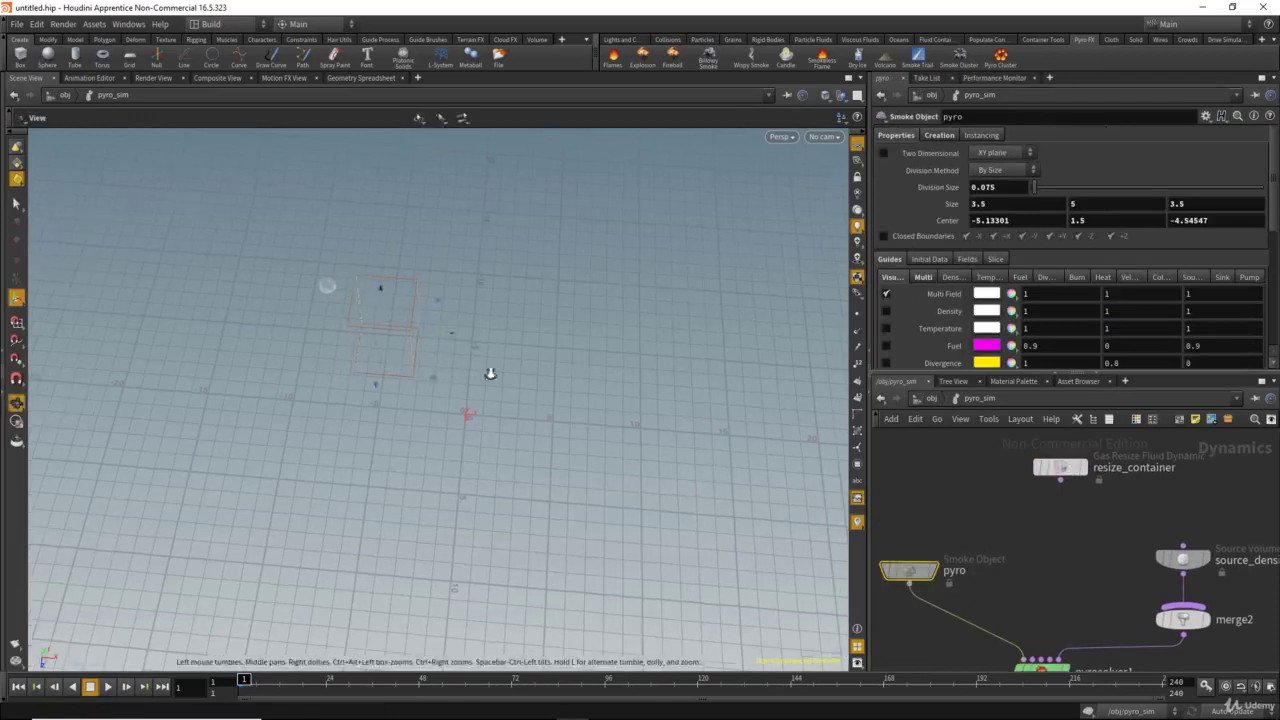
pyautogui.keyDown('alt'); pyautogui.moveTo(540, 400); pyautogui.dragTo(563, 409); pyautogui.keyUp('alt')
pyautogui.keyDown('alt'); pyautogui.moveTo(563, 409); pyautogui.dragTo(663, 460, button='middle'); pyautogui.keyUp('alt')
pyautogui.keyDown('alt'); pyautogui.moveTo(434, 420); pyautogui.dragTo(400, 393); pyautogui.keyUp('alt')
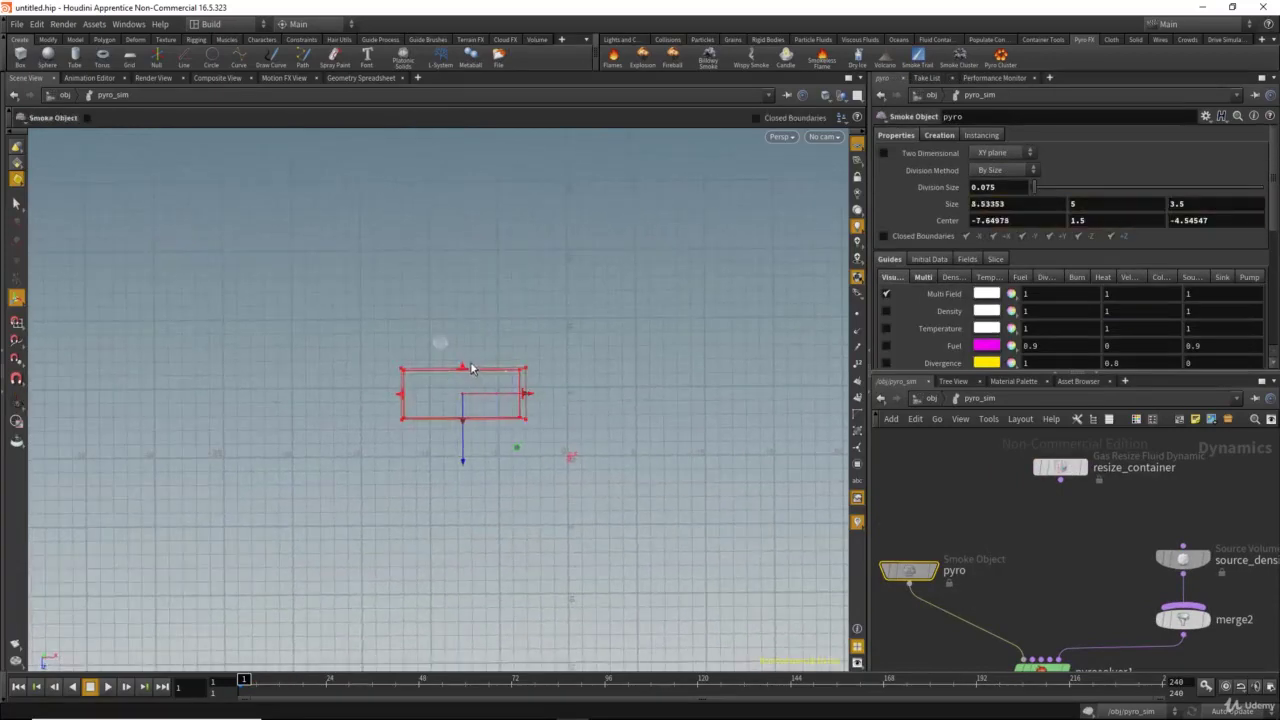
pyautogui.moveTo(463, 367); pyautogui.dragTo(466, 307)
pyautogui.keyDown('alt'); pyautogui.moveTo(543, 430); pyautogui.dragTo(502, 362, button='middle'); pyautogui.keyUp('alt')
pyautogui.moveTo(501, 362); pyautogui.dragTo(654, 358)
pyautogui.press('Return')
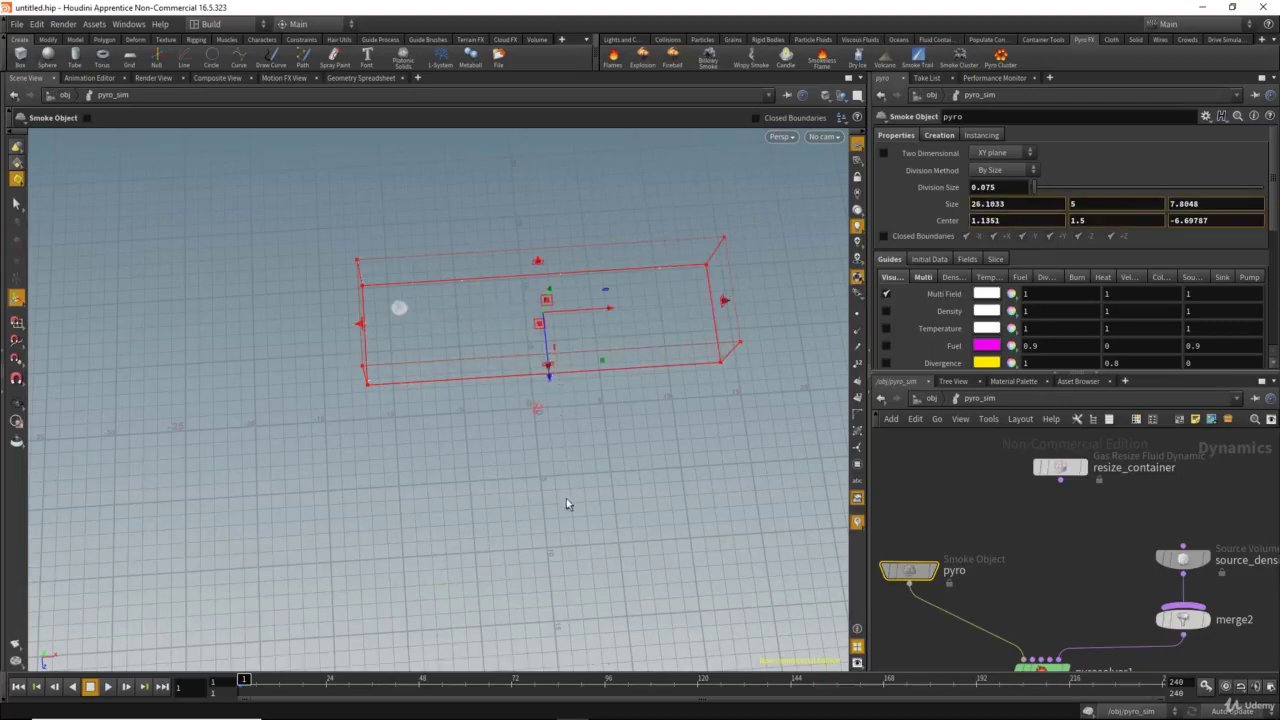
# Extend the pyro container over the sphere's whole path, to about 28 × 5 × 18.2.
pyautogui.moveTo(564, 505); pyautogui.dragTo(567, 514)
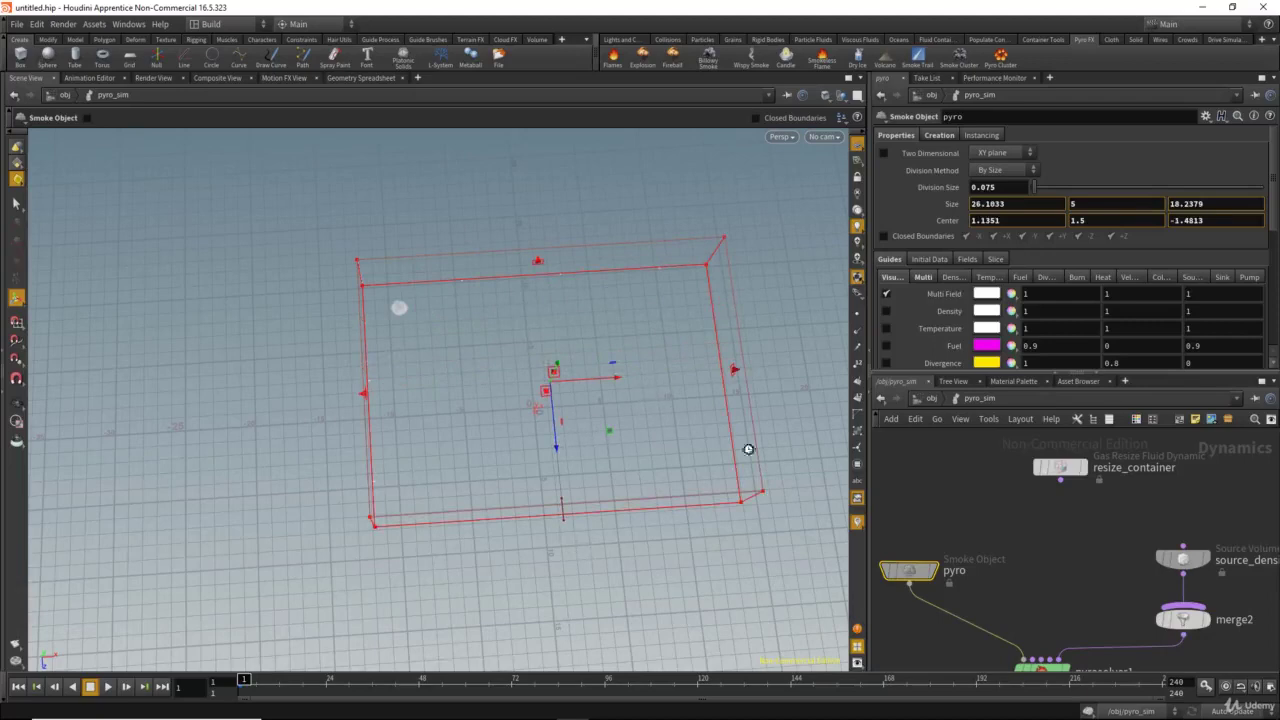
pyautogui.keyDown('alt'); pyautogui.moveTo(715, 418); pyautogui.dragTo(647, 412, button='right'); pyautogui.keyUp('alt')
pyautogui.keyDown('alt'); pyautogui.moveTo(647, 412); pyautogui.dragTo(576, 420, button='middle'); pyautogui.keyUp('alt')
pyautogui.keyDown('alt'); pyautogui.moveTo(585, 434); pyautogui.dragTo(648, 414); pyautogui.keyUp('alt')
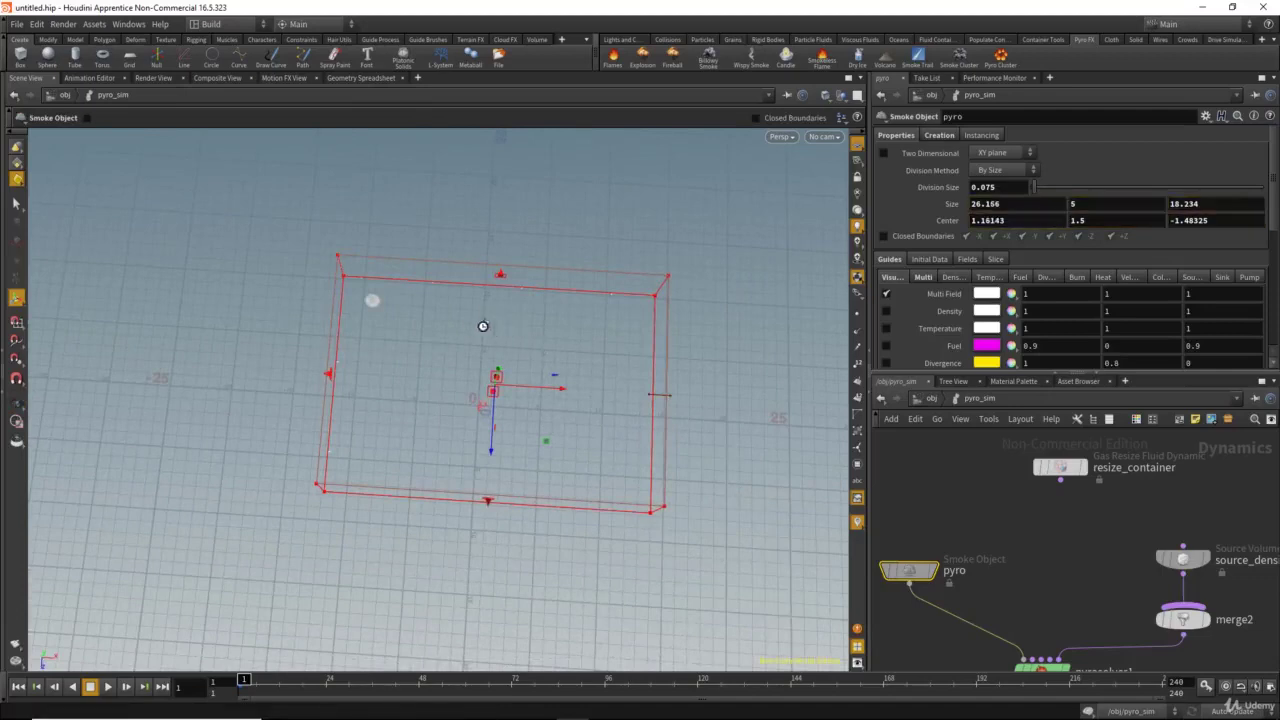
pyautogui.press('alt')
pyautogui.moveTo(525, 355)
pyautogui.mouseDown()
pyautogui.moveTo(589, 337)
pyautogui.moveTo(534, 351)
pyautogui.moveTo(540, 368)
pyautogui.mouseUp()
pyautogui.press('Return')
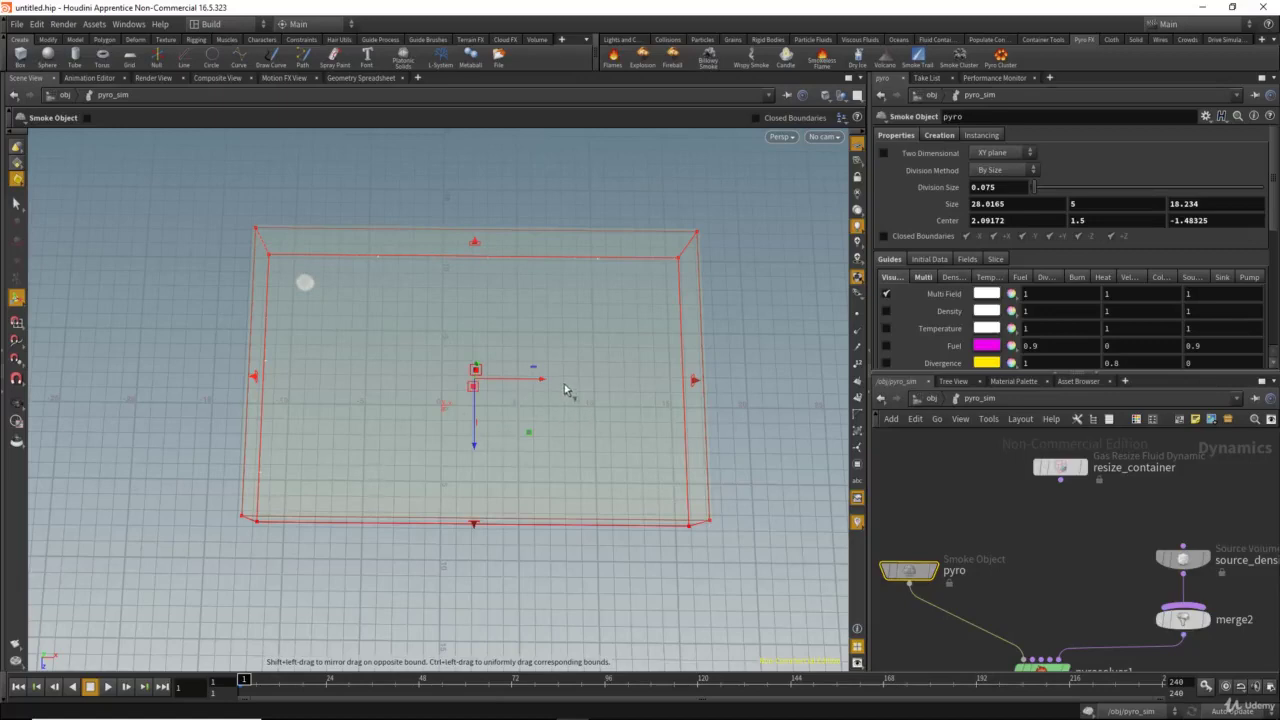
# Play the first frames of the smoke simulation in the enlarged container, and rewind to frame 1.
pyautogui.press('Escape')
pyautogui.moveTo(566, 406); pyautogui.dragTo(534, 341, button='middle')
pyautogui.moveTo(534, 341)
pyautogui.mouseDown()
pyautogui.moveTo(549, 320)
pyautogui.moveTo(537, 343)
pyautogui.mouseUp()
pyautogui.press('Return')
pyautogui.click(110, 686)
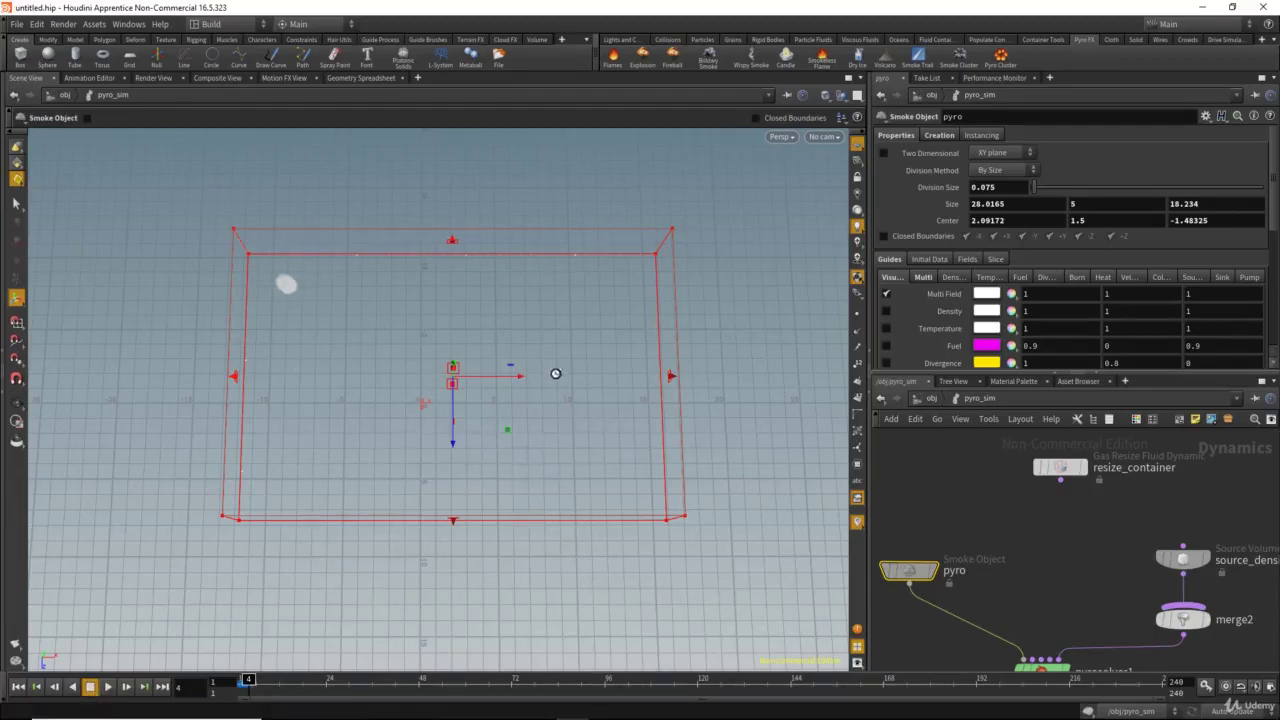
pyautogui.press('space')
pyautogui.press('Return')
pyautogui.click(18, 687)
# Return to the object level and delete the pyro_sim and pyro_import nodes.
pyautogui.click(930, 398)
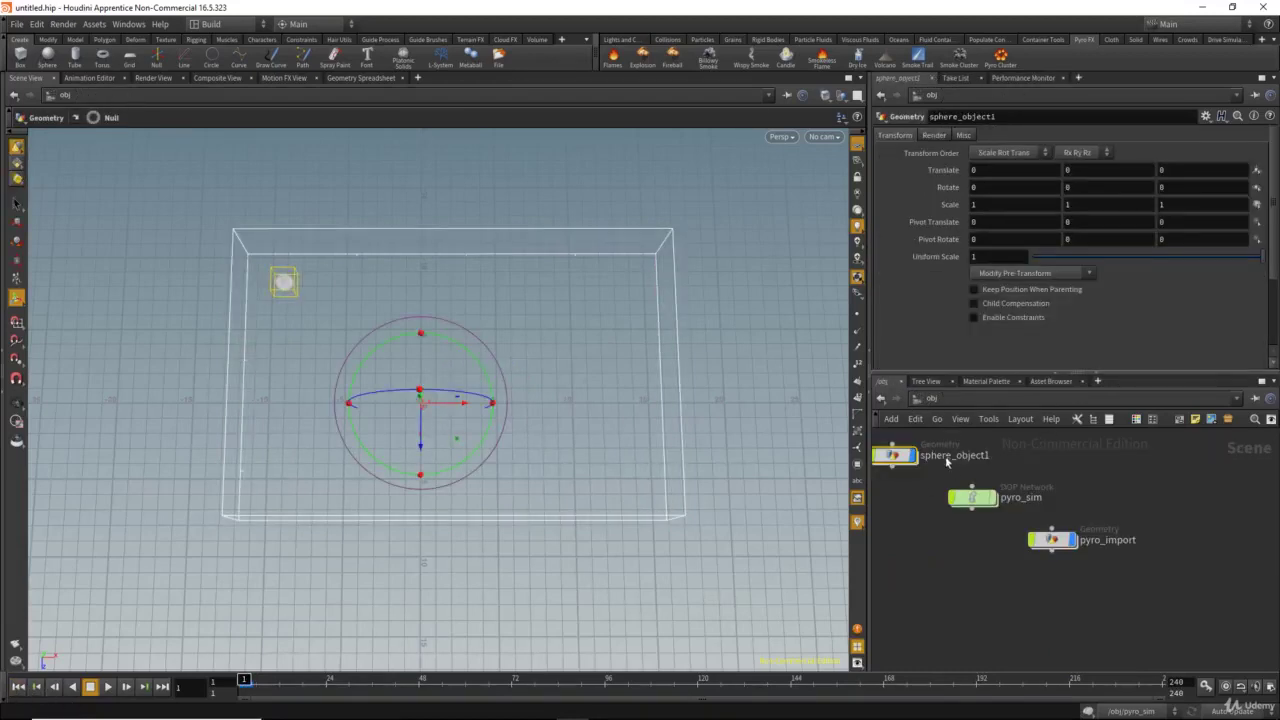
pyautogui.moveTo(1185, 513); pyautogui.dragTo(985, 608)
pyautogui.press('Delete')
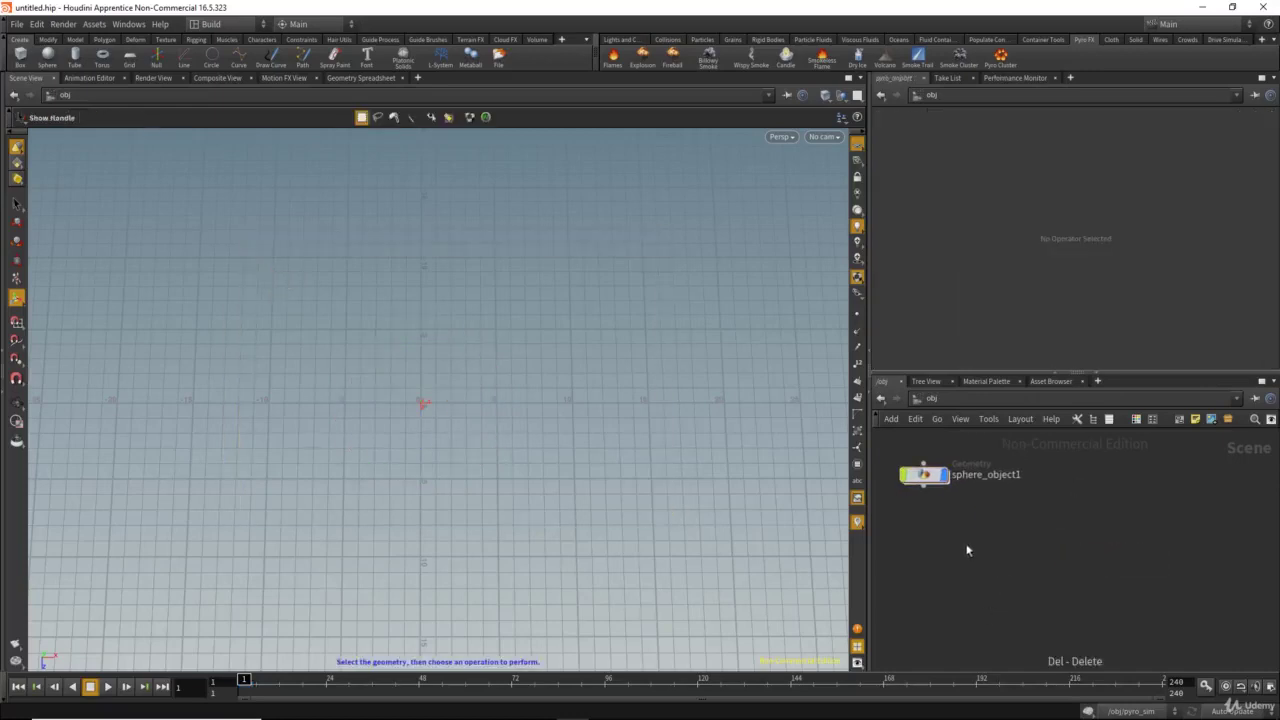
# Inside sphere_object1, delete all the smoke source nodes added below transform1.
pyautogui.doubleClick(995, 493)
pyautogui.moveTo(1070, 505); pyautogui.dragTo(1050, 565, button='middle')
pyautogui.scroll(-3, 1063, 542)
pyautogui.moveTo(1169, 501); pyautogui.dragTo(951, 628)
pyautogui.press('Delete')
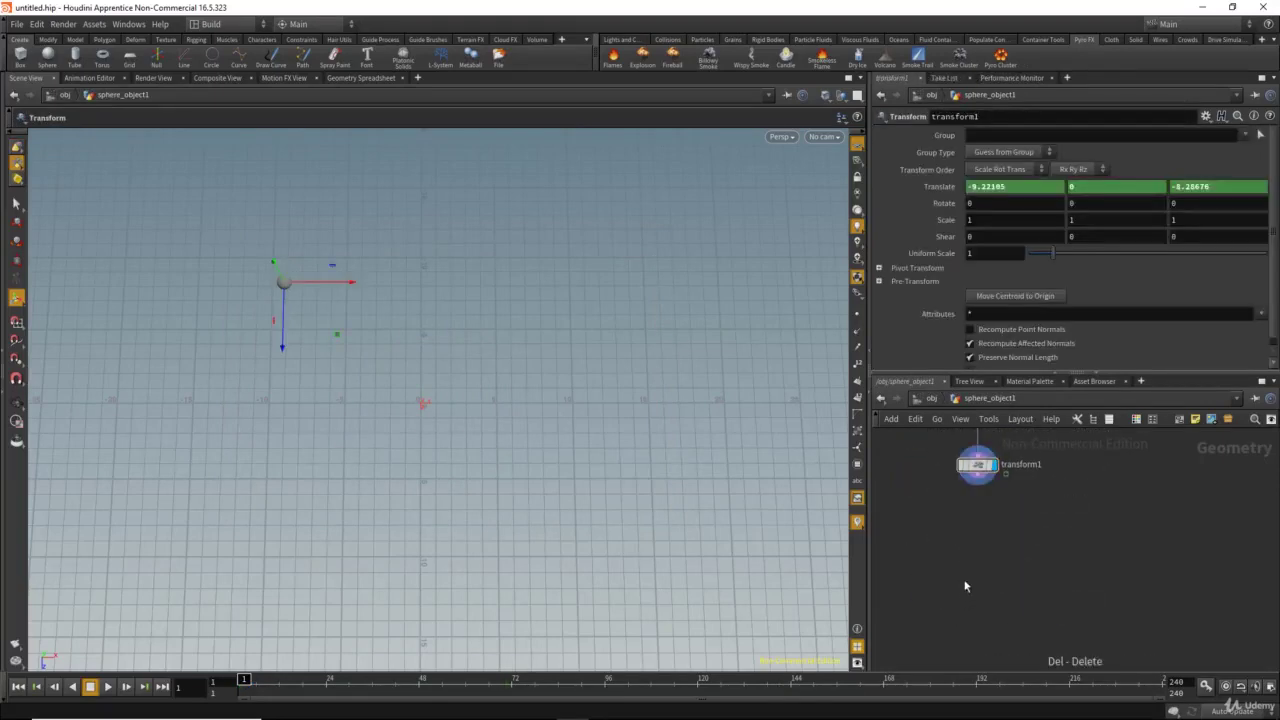
# Return to the object level, select sphere_object1 and apply the Smoke Trail effect to it.
pyautogui.press('s')
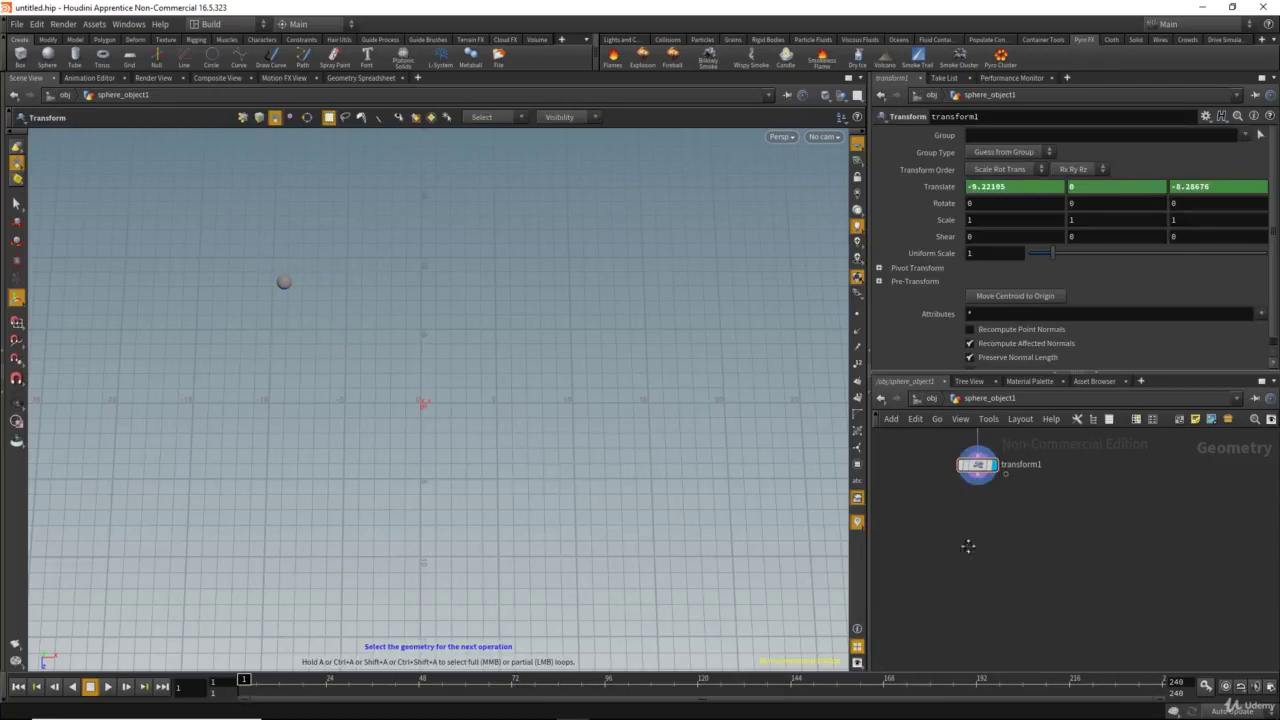
pyautogui.press('u')
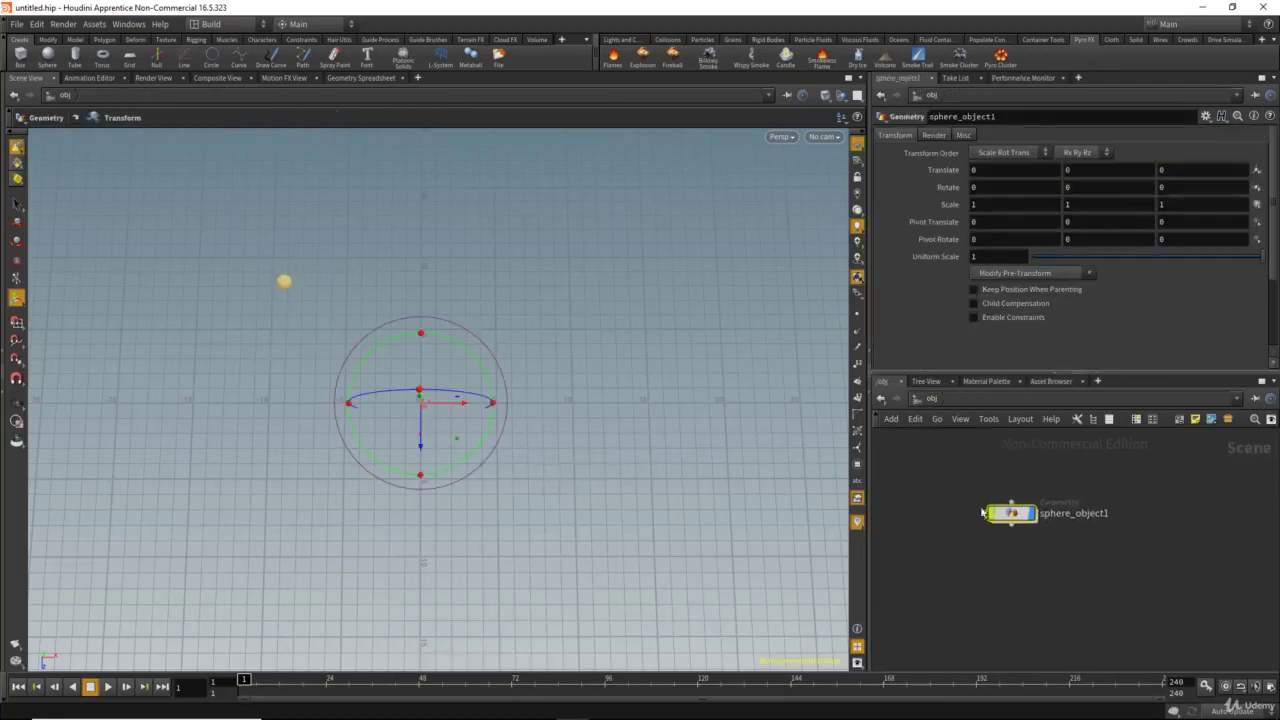
pyautogui.keyDown('alt'); pyautogui.moveTo(307, 309); pyautogui.dragTo(311, 320, button='middle'); pyautogui.keyUp('alt')
pyautogui.keyDown('alt'); pyautogui.moveTo(311, 322); pyautogui.dragTo(357, 337, button='right'); pyautogui.keyUp('alt')
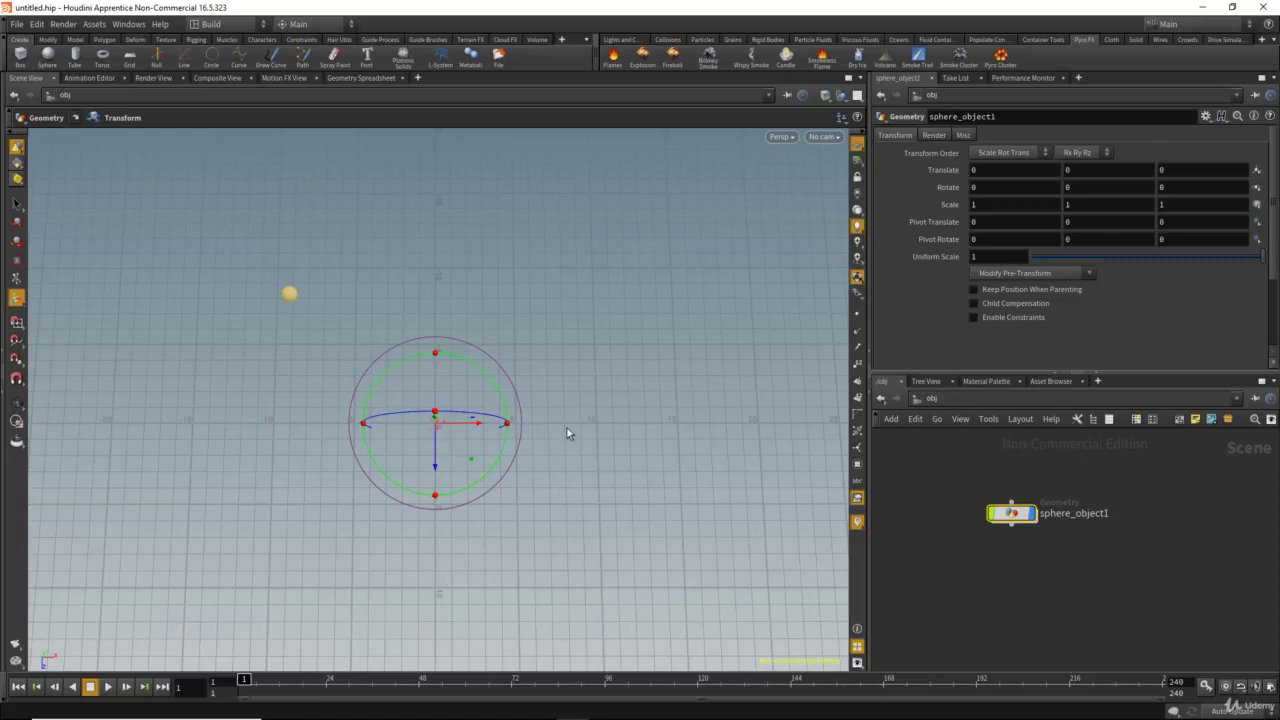
pyautogui.moveTo(975, 521); pyautogui.dragTo(1006, 526, button='middle')
pyautogui.moveTo(975, 494); pyautogui.dragTo(1178, 609)
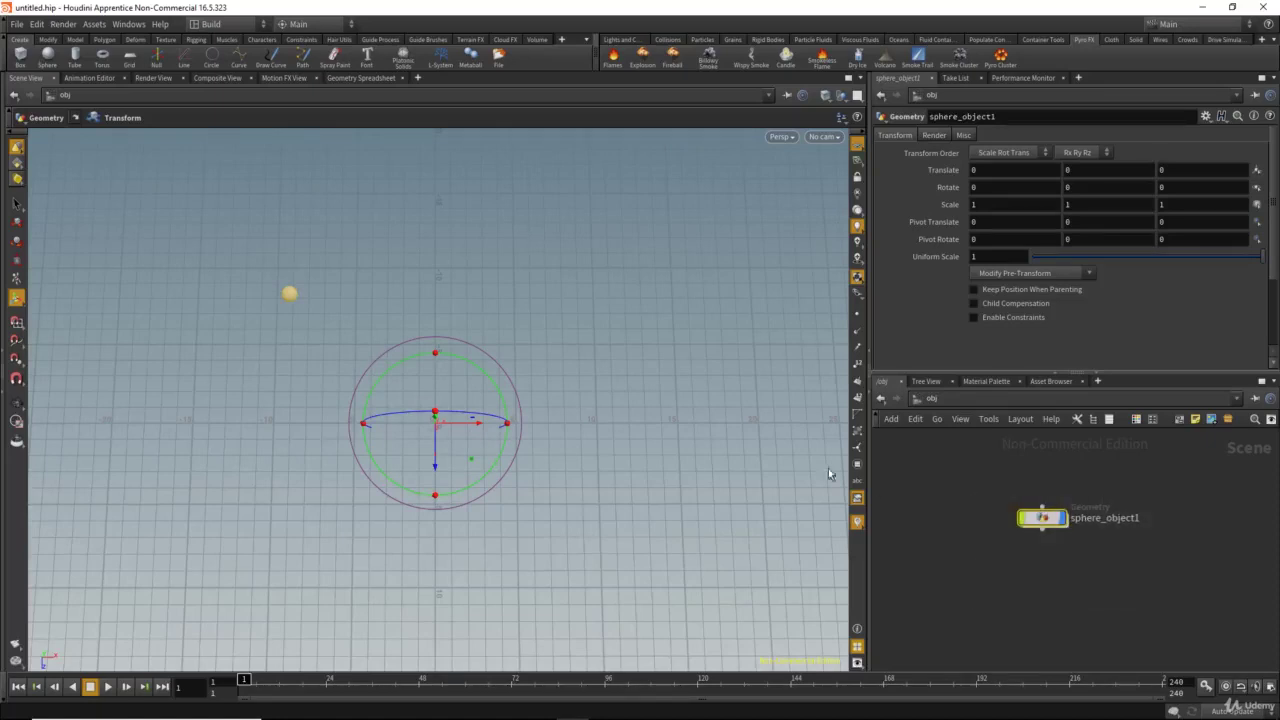
pyautogui.click(918, 58)
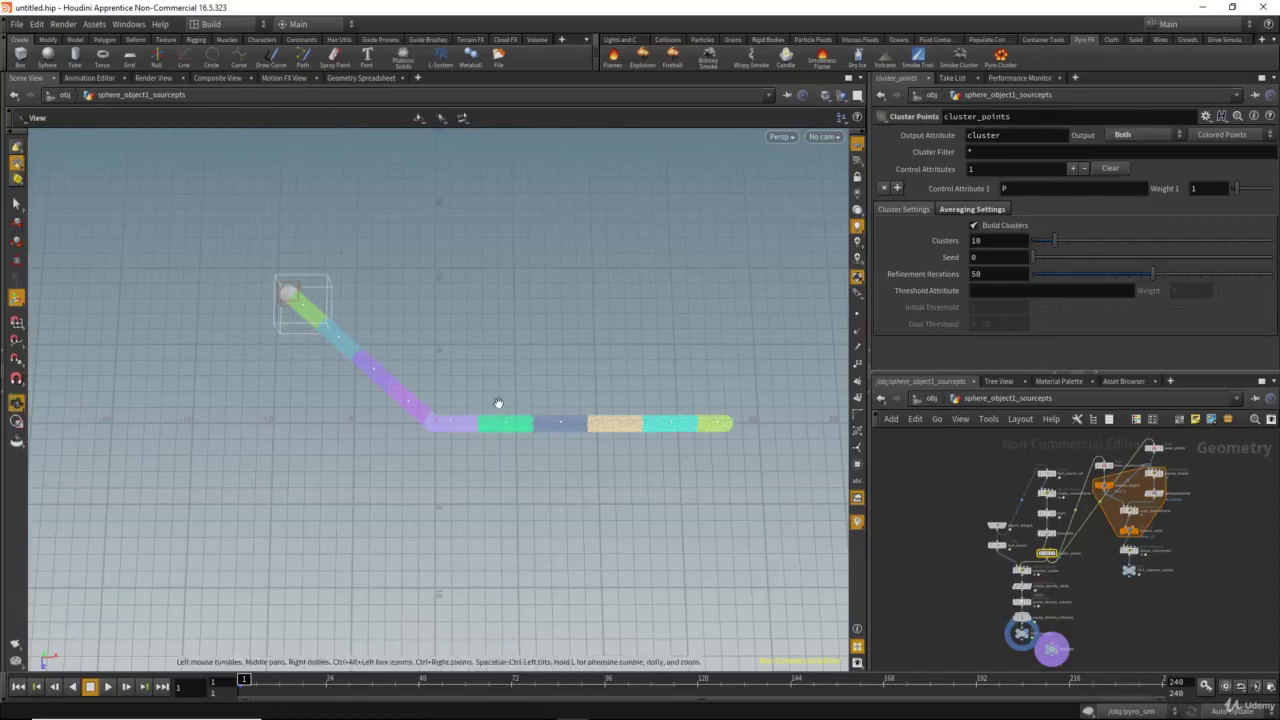
# Examine the clustered points along the sphere's path and the fuel_source node in the sphere_object1_sourcepts network.
pyautogui.moveTo(498, 403); pyautogui.dragTo(480, 423, button='middle')
pyautogui.scroll(1, 514, 449)
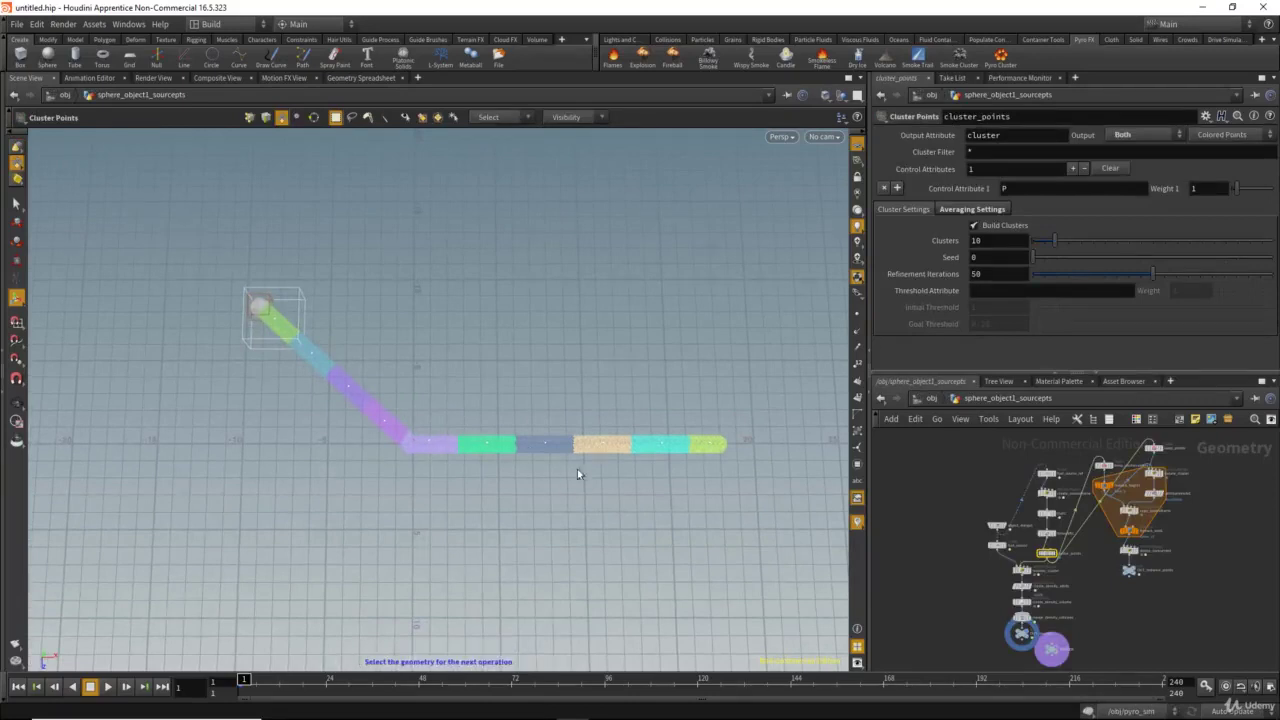
pyautogui.scroll(5, 362, 392)
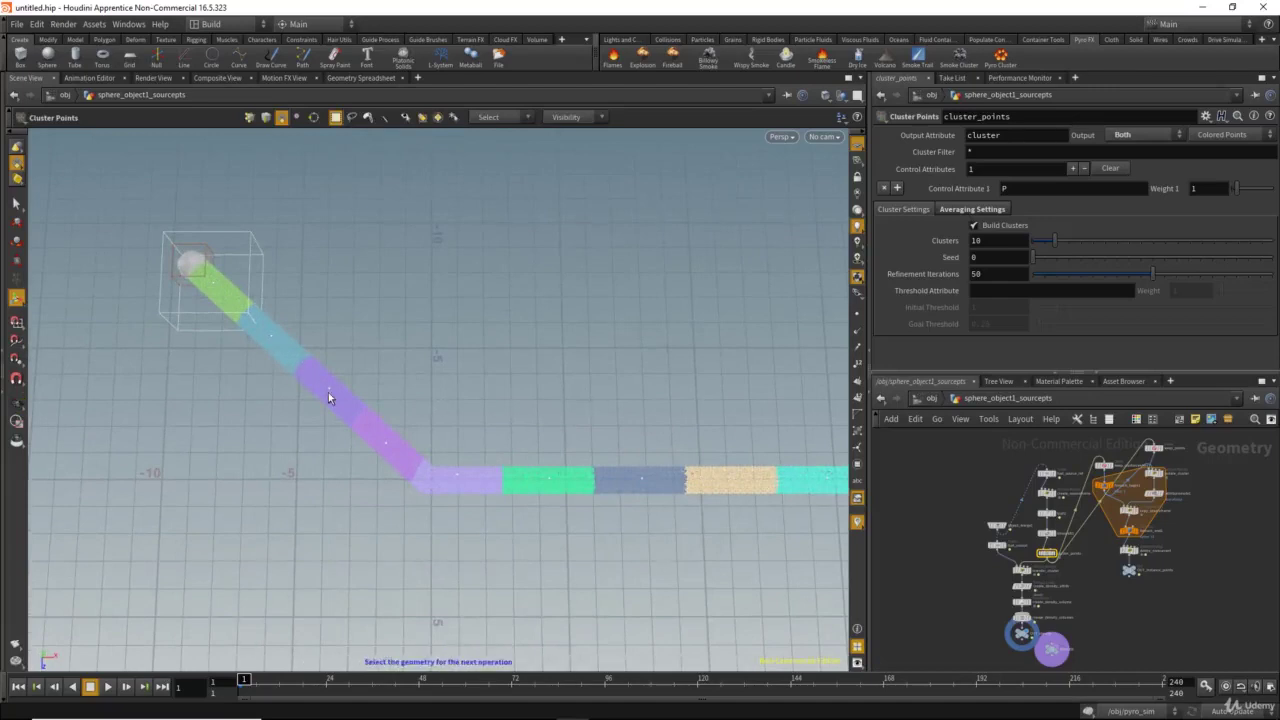
pyautogui.moveTo(904, 504); pyautogui.dragTo(891, 510, button='middle')
pyautogui.moveTo(987, 473); pyautogui.dragTo(974, 518, button='middle')
pyautogui.scroll(5, 958, 470)
pyautogui.scroll(1, 970, 522)
pyautogui.moveTo(966, 530)
pyautogui.mouseDown()
pyautogui.moveTo(1042, 645)
pyautogui.moveTo(966, 536)
pyautogui.mouseUp()
pyautogui.moveTo(992, 479); pyautogui.dragTo(1006, 503, button='middle')
pyautogui.click(1006, 503)
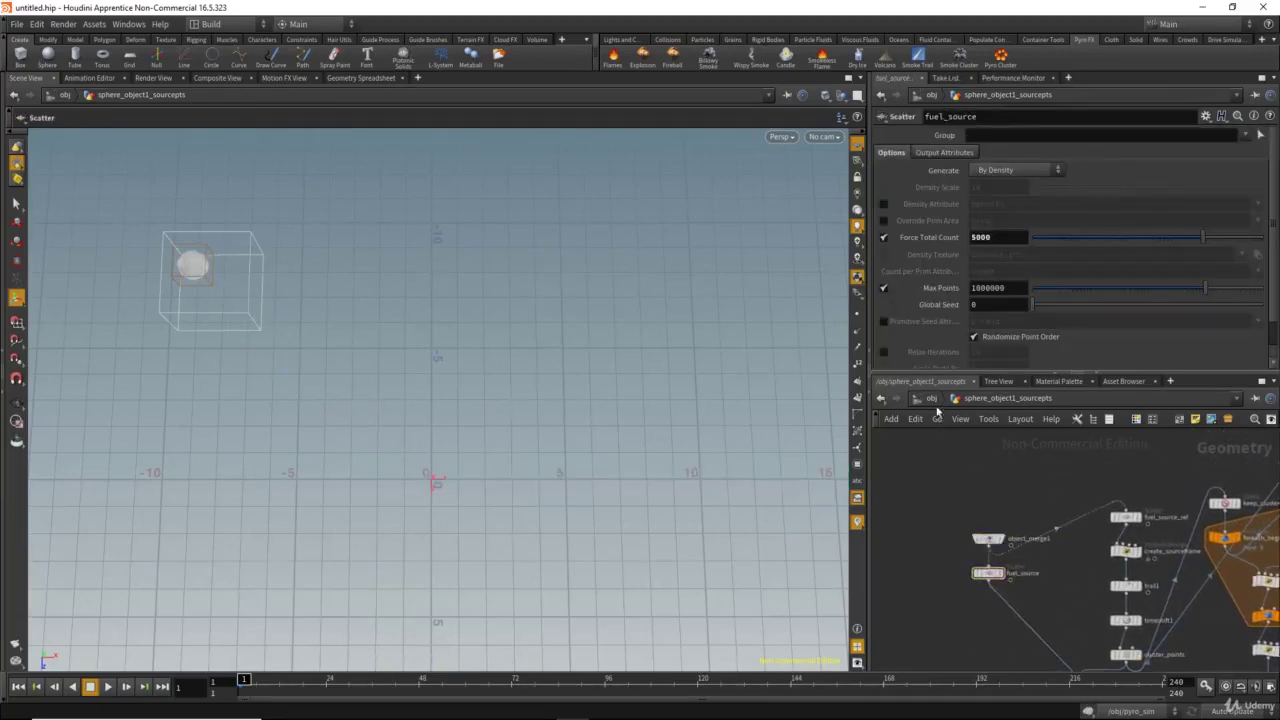
# Return to the object level and move the sphere_object1_sourcepts node beneath sphere_object1.
pyautogui.click(932, 400)
pyautogui.moveTo(1028, 555); pyautogui.dragTo(1050, 573, button='middle')
pyautogui.scroll(-2, 1050, 573)
pyautogui.moveTo(952, 539); pyautogui.dragTo(1040, 577, button='middle')
pyautogui.moveTo(1136, 585); pyautogui.dragTo(930, 568)
pyautogui.moveTo(930, 568); pyautogui.dragTo(1013, 596, button='middle')
# Line up the sphere_object1 and sphere_object1_sourcepts nodes in one column, apart from pyro_sim and pyro_import.
pyautogui.moveTo(1034, 514); pyautogui.dragTo(1069, 557)
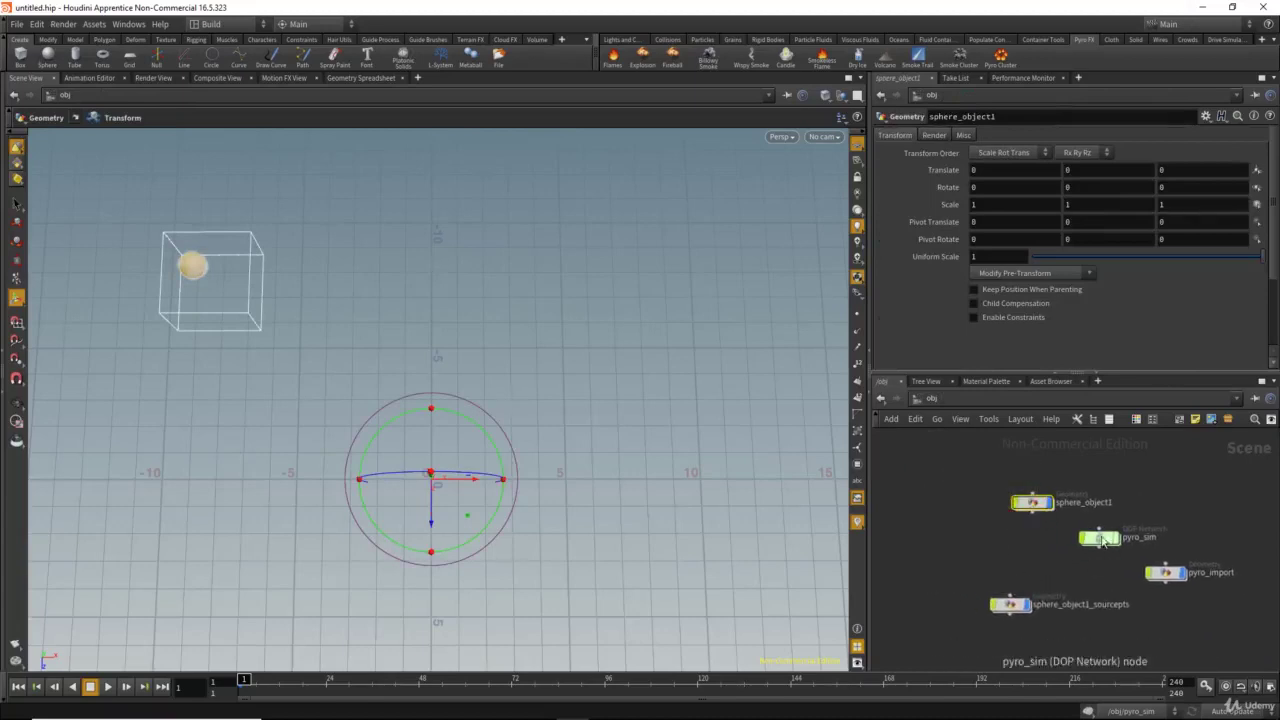
pyautogui.moveTo(1110, 582); pyautogui.dragTo(1098, 574, button='middle')
pyautogui.moveTo(1020, 499); pyautogui.dragTo(988, 499)
pyautogui.moveTo(955, 560); pyautogui.dragTo(957, 536, button='middle')
pyautogui.moveTo(957, 536); pyautogui.dragTo(1018, 586)
pyautogui.click(1000, 573)
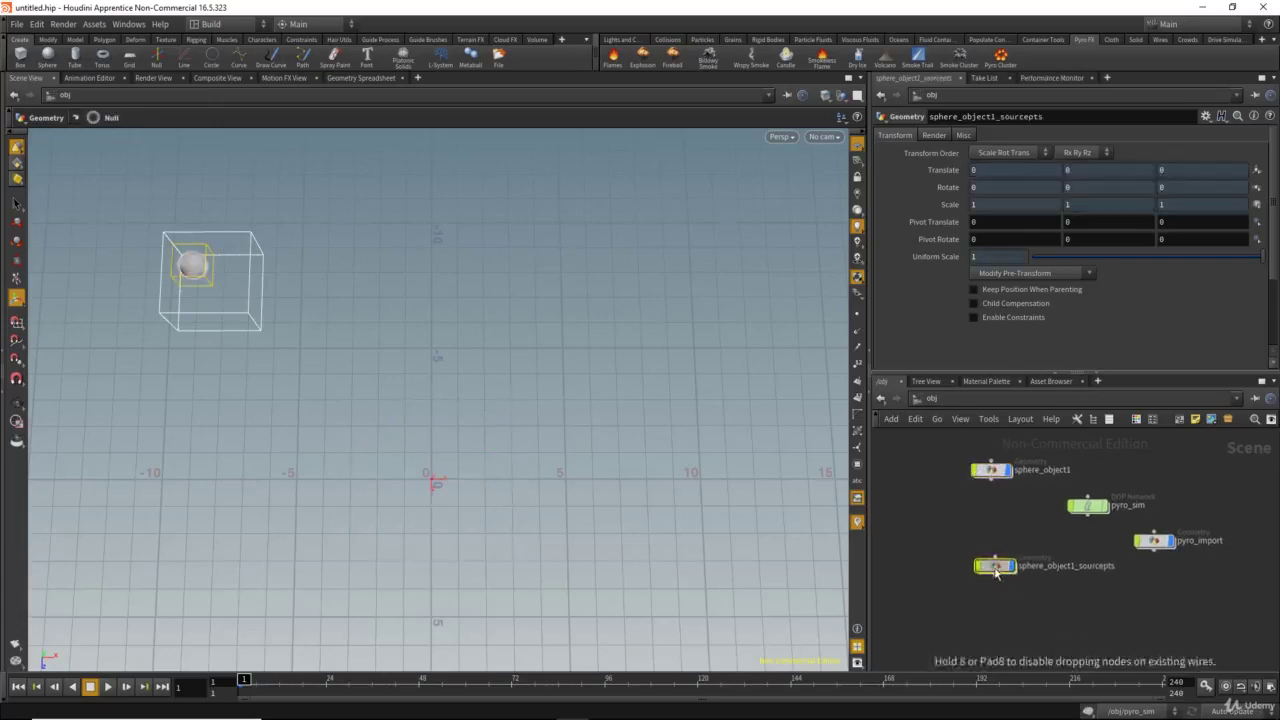
pyautogui.scroll(1, 1029, 568)
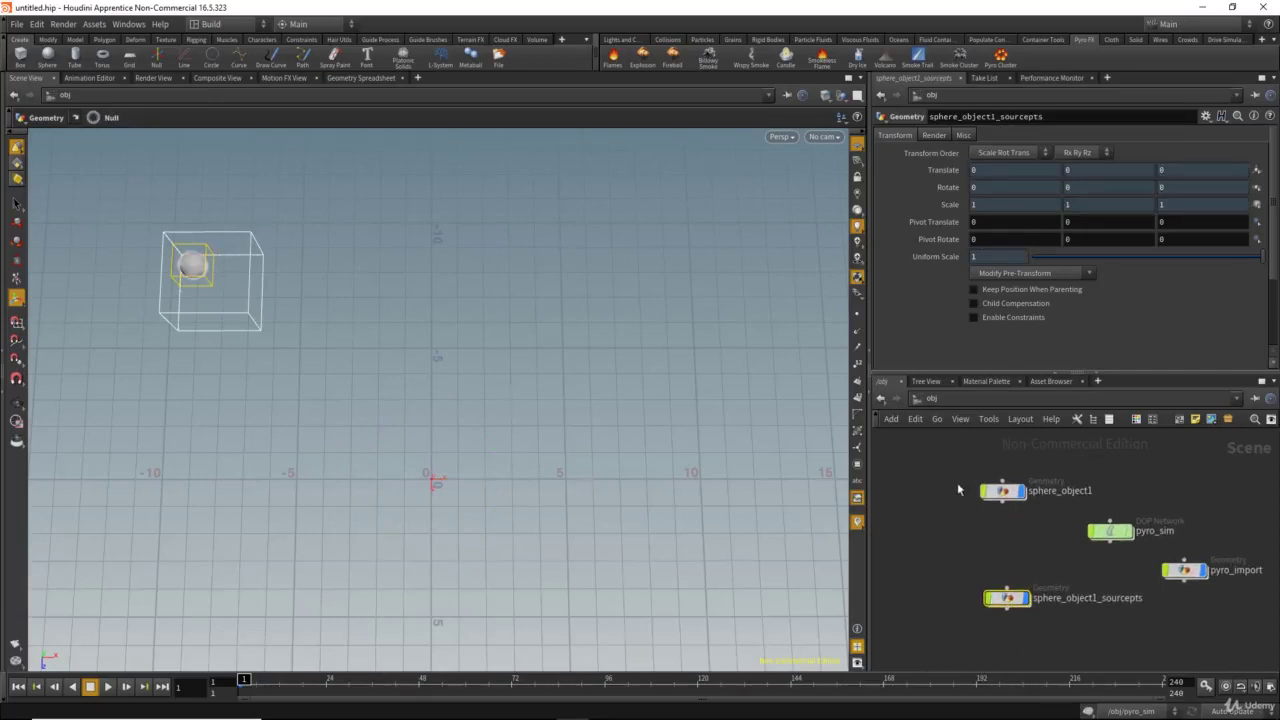
pyautogui.moveTo(1003, 490)
pyautogui.mouseDown()
pyautogui.moveTo(1034, 523)
pyautogui.moveTo(1000, 494)
pyautogui.mouseUp()
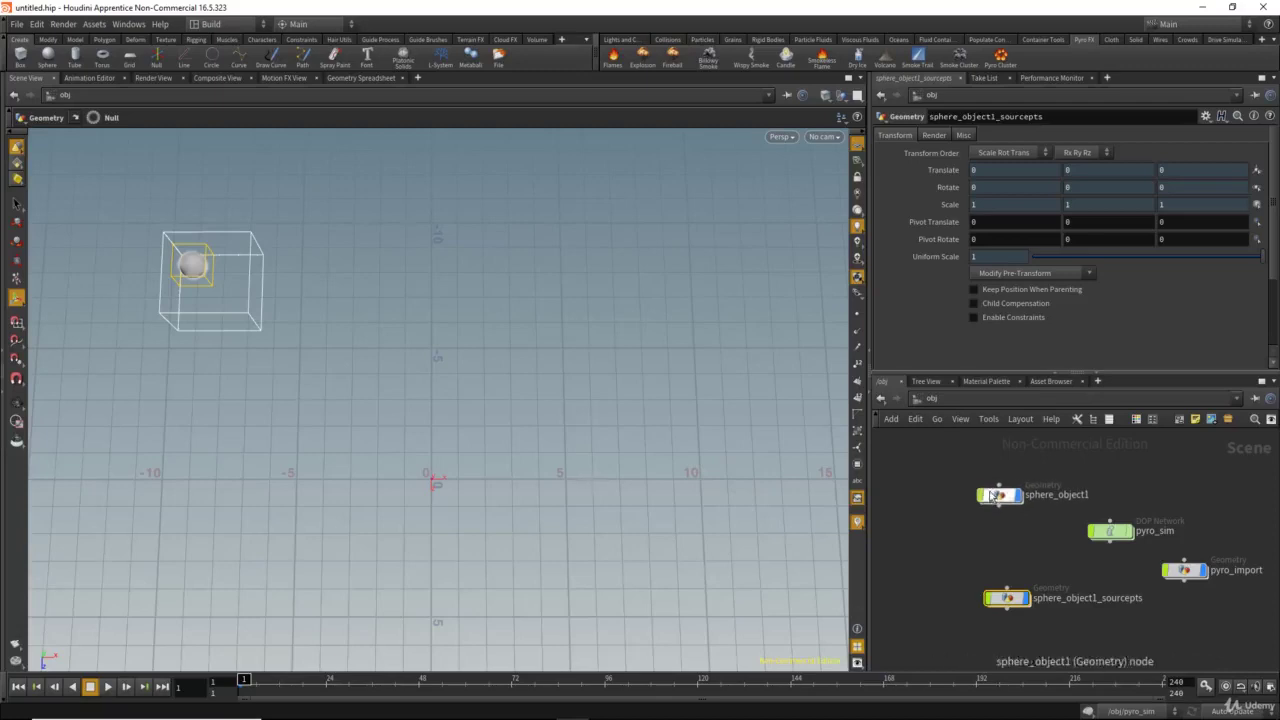
# Open sphere_object1_sourcepts and review its complete node network.
pyautogui.doubleClick(1007, 598)
pyautogui.scroll(-2, 1017, 553)
pyautogui.moveTo(1016, 548)
pyautogui.mouseDown(button='middle')
pyautogui.moveTo(976, 521)
pyautogui.moveTo(1005, 527)
pyautogui.mouseUp(button='middle')
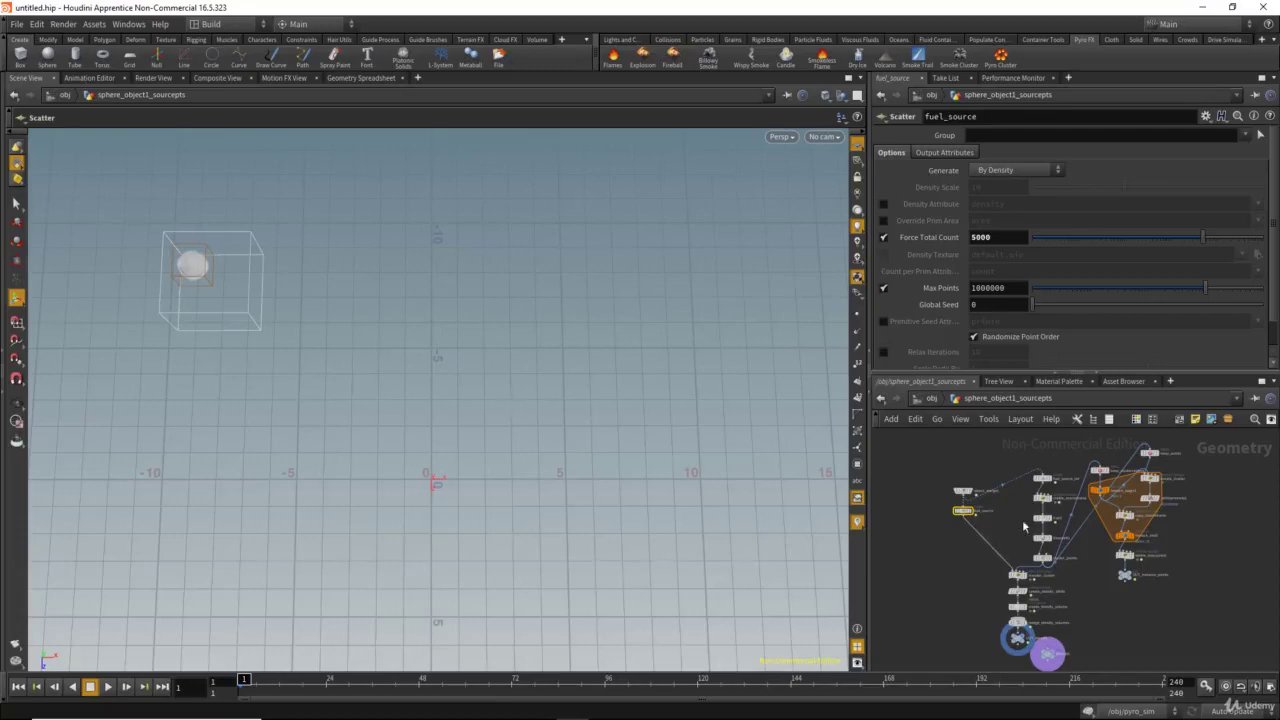
# Return to the object level and move the sphere_object1_sourcepts node below pyro_import.
pyautogui.click(930, 401)
pyautogui.moveTo(988, 531); pyautogui.dragTo(951, 485, button='middle')
pyautogui.moveTo(976, 554); pyautogui.dragTo(1160, 612)
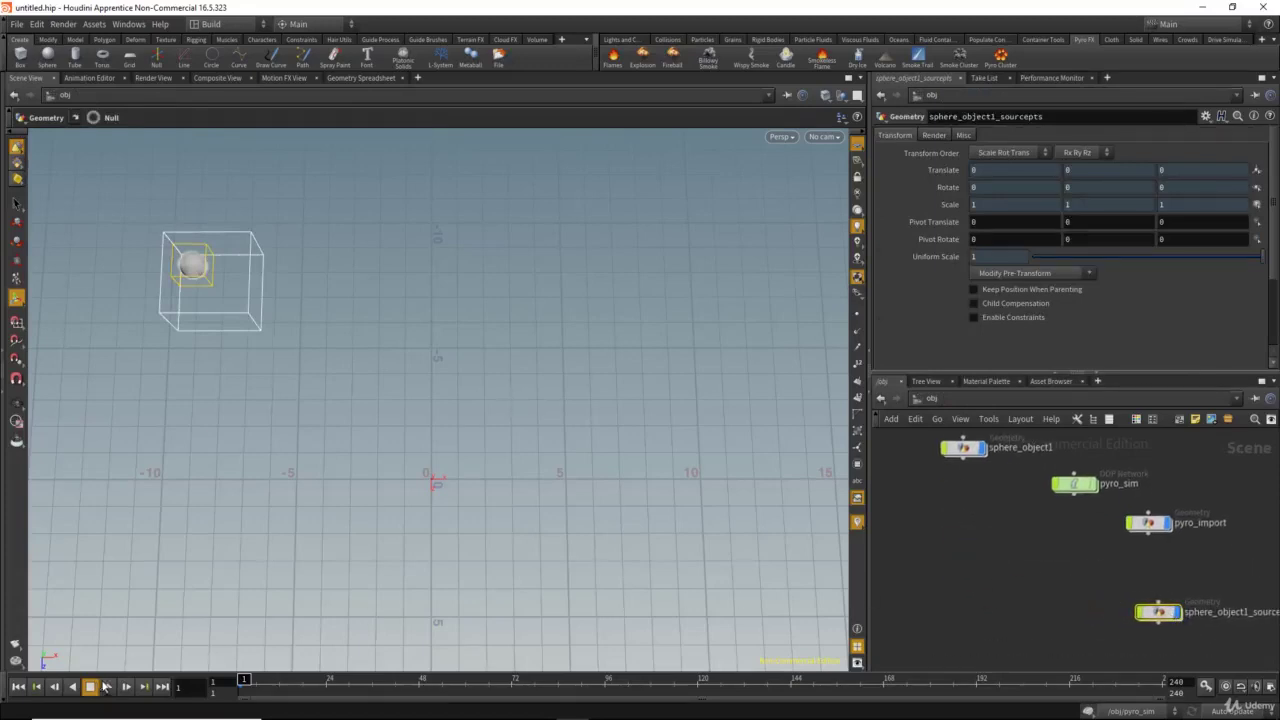
# Play the smoke trail simulation up to frame 58, stop it and inspect the smoke containers along the sphere's path.
pyautogui.click(110, 689)
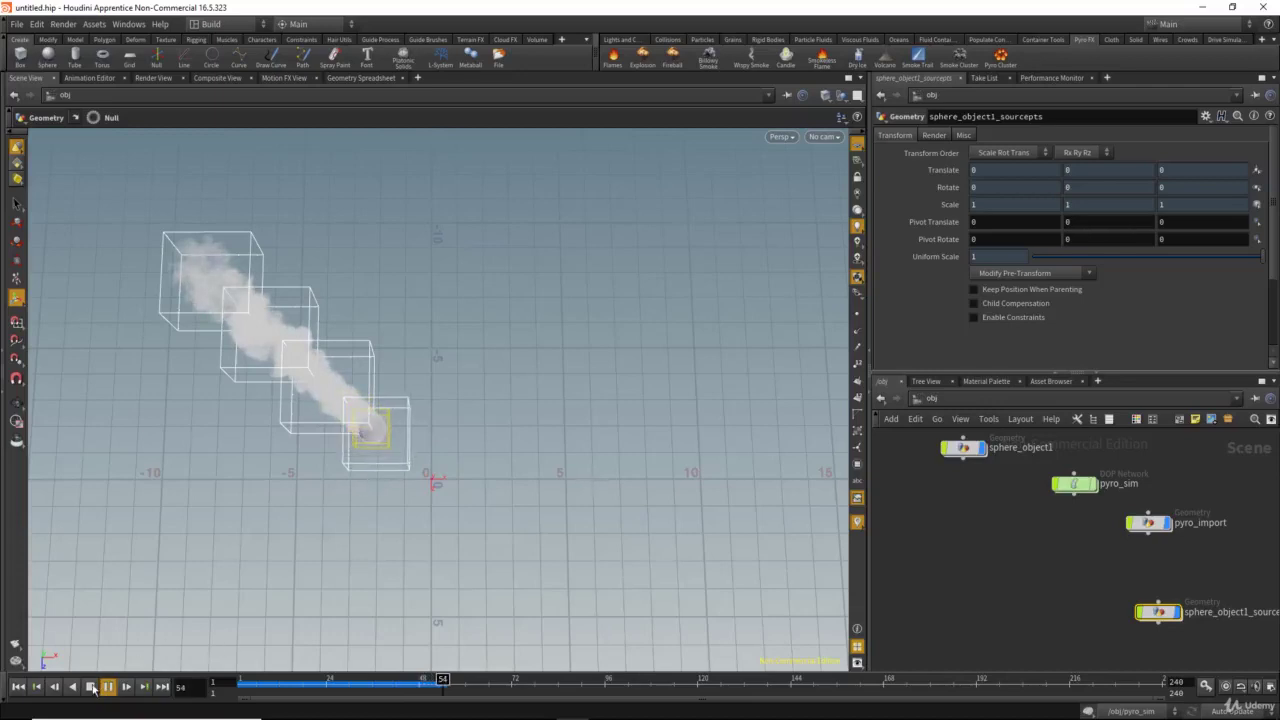
pyautogui.keyDown('alt'); pyautogui.moveTo(357, 371); pyautogui.dragTo(337, 397, button='right'); pyautogui.keyUp('alt')
pyautogui.keyDown('alt'); pyautogui.moveTo(398, 426); pyautogui.dragTo(385, 406, button='middle'); pyautogui.keyUp('alt')
pyautogui.moveTo(1037, 530); pyautogui.dragTo(1054, 541, button='middle')
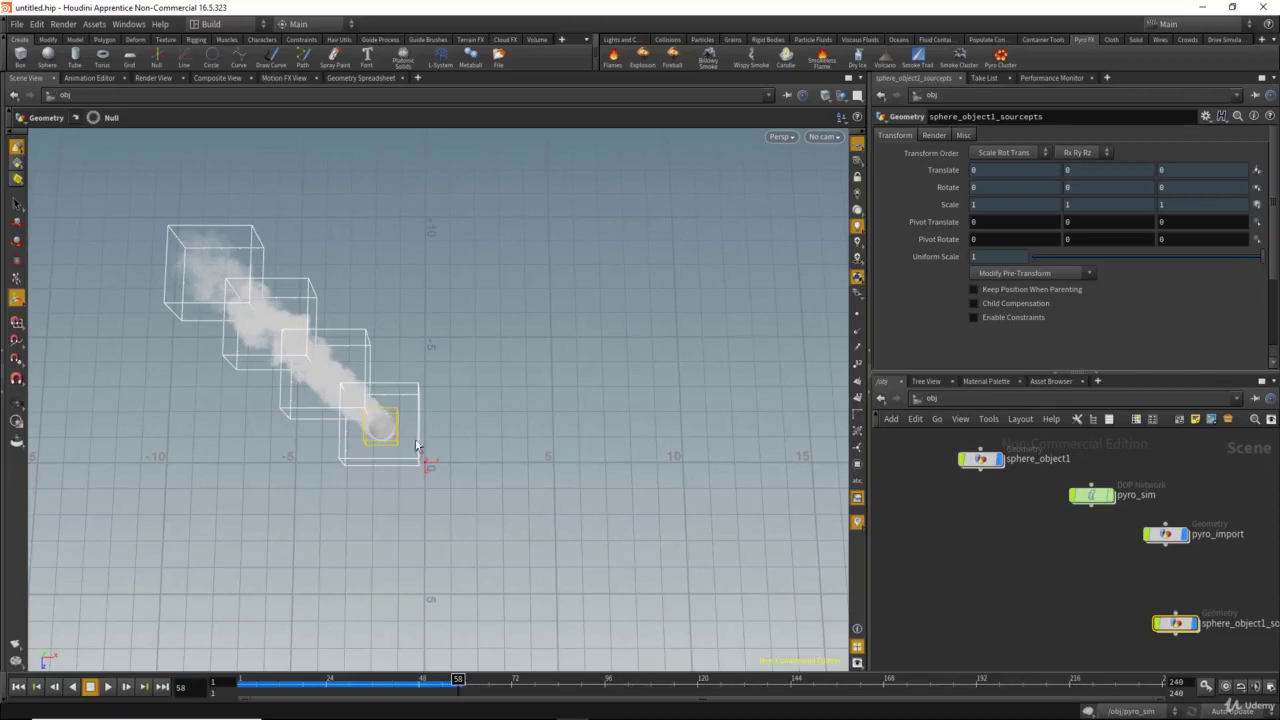
# Open the pyro_sim network, review the resize_container node's settings and scrub the timeline back to frame 42 to compare the containers.
pyautogui.moveTo(957, 531)
pyautogui.mouseDown(button='middle')
pyautogui.moveTo(941, 533)
pyautogui.moveTo(971, 575)
pyautogui.moveTo(951, 528)
pyautogui.mouseUp(button='middle')
pyautogui.doubleClick(1025, 497)
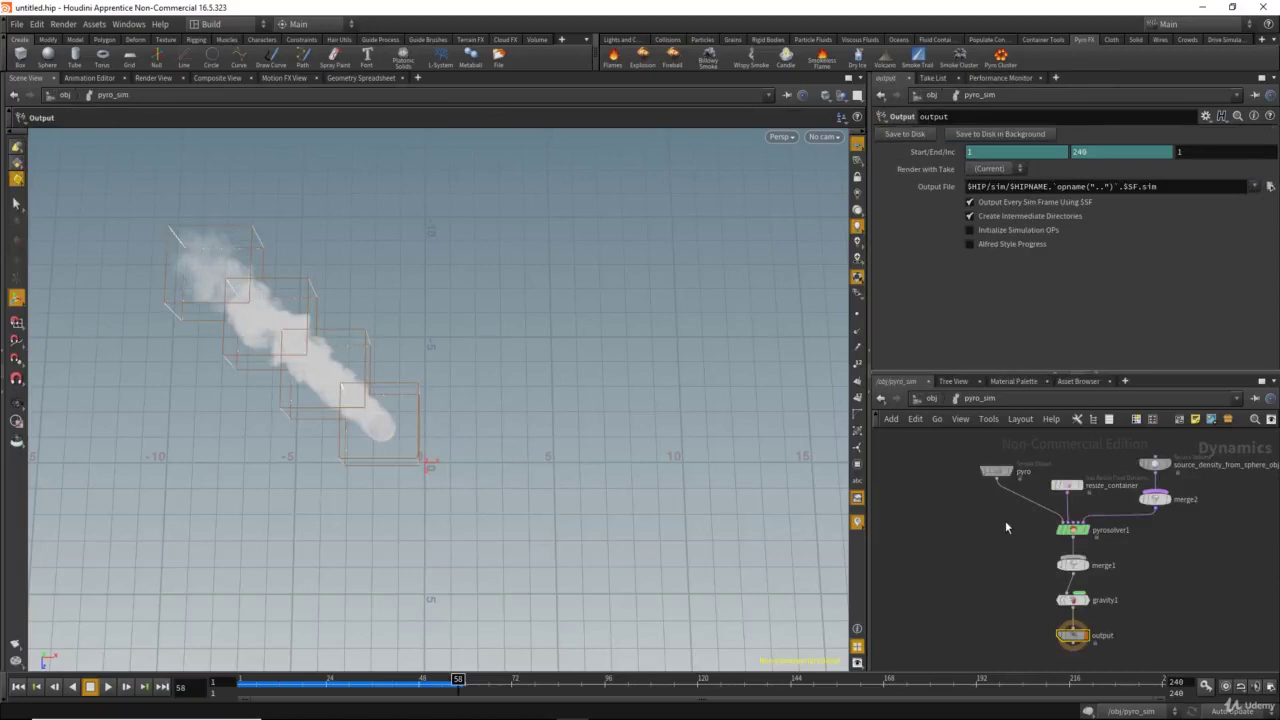
pyautogui.scroll(3, 1030, 477)
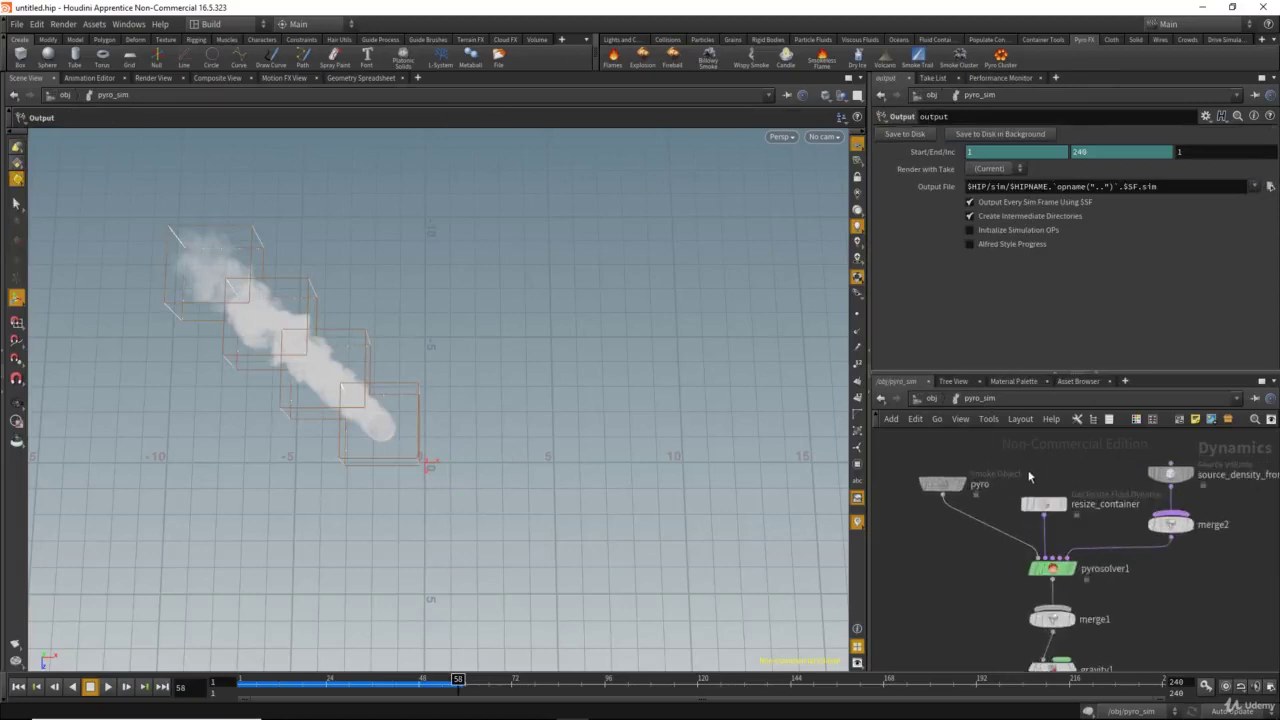
pyautogui.moveTo(1040, 506); pyautogui.dragTo(1049, 486)
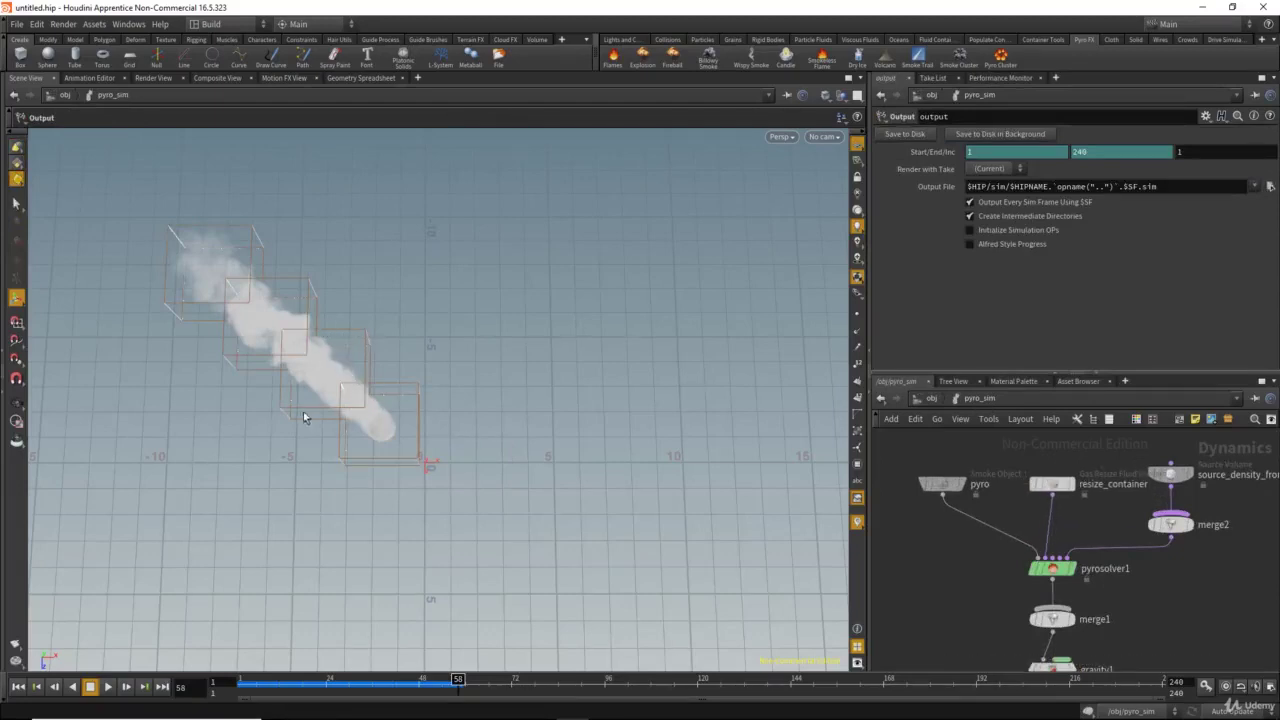
pyautogui.moveTo(1004, 472); pyautogui.dragTo(998, 492, button='middle')
pyautogui.click(1047, 505)
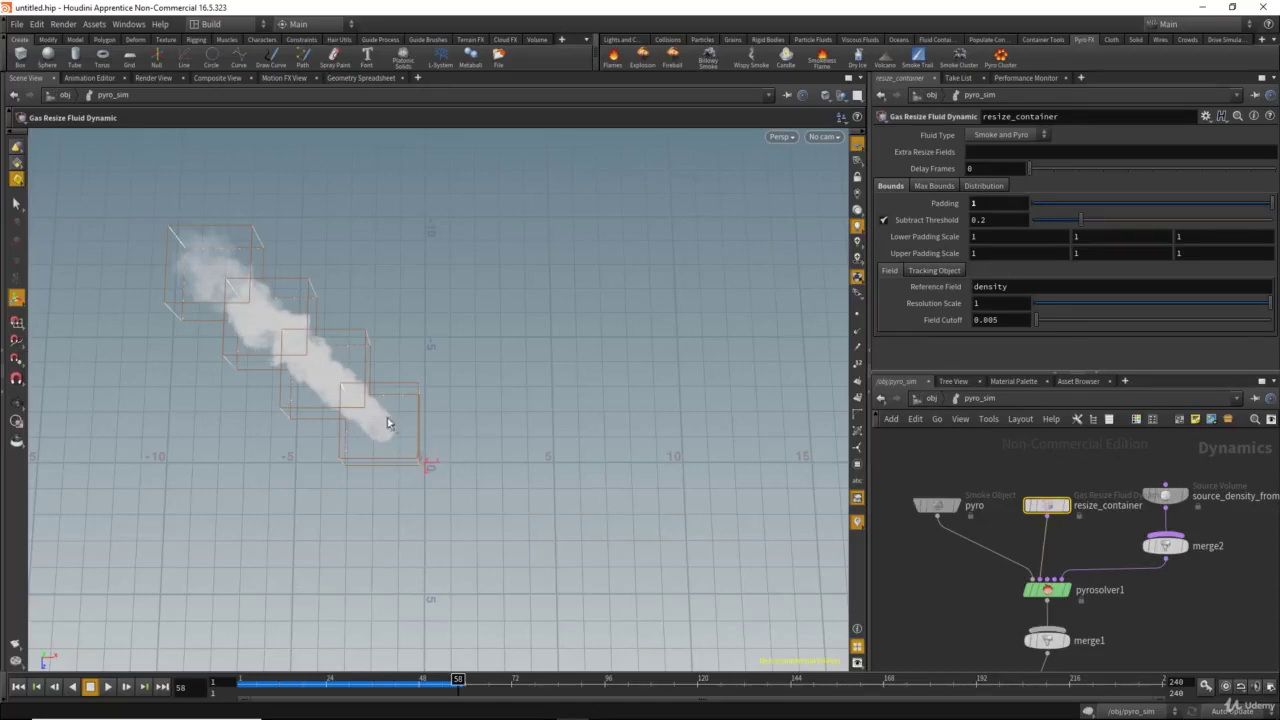
pyautogui.moveTo(457, 680); pyautogui.dragTo(396, 680)
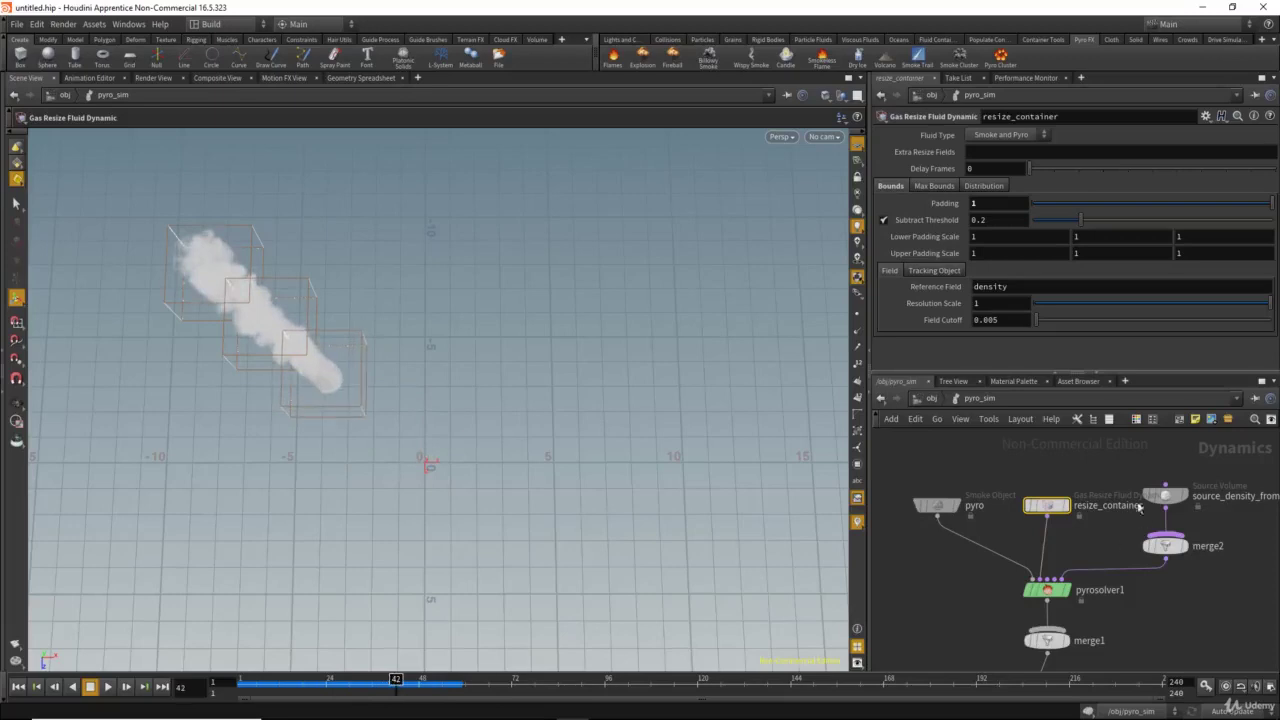
# Review the Simulation parameters of pyro_sim at the object level and the properties of the pyro smoke object inside it.
pyautogui.click(930, 398)
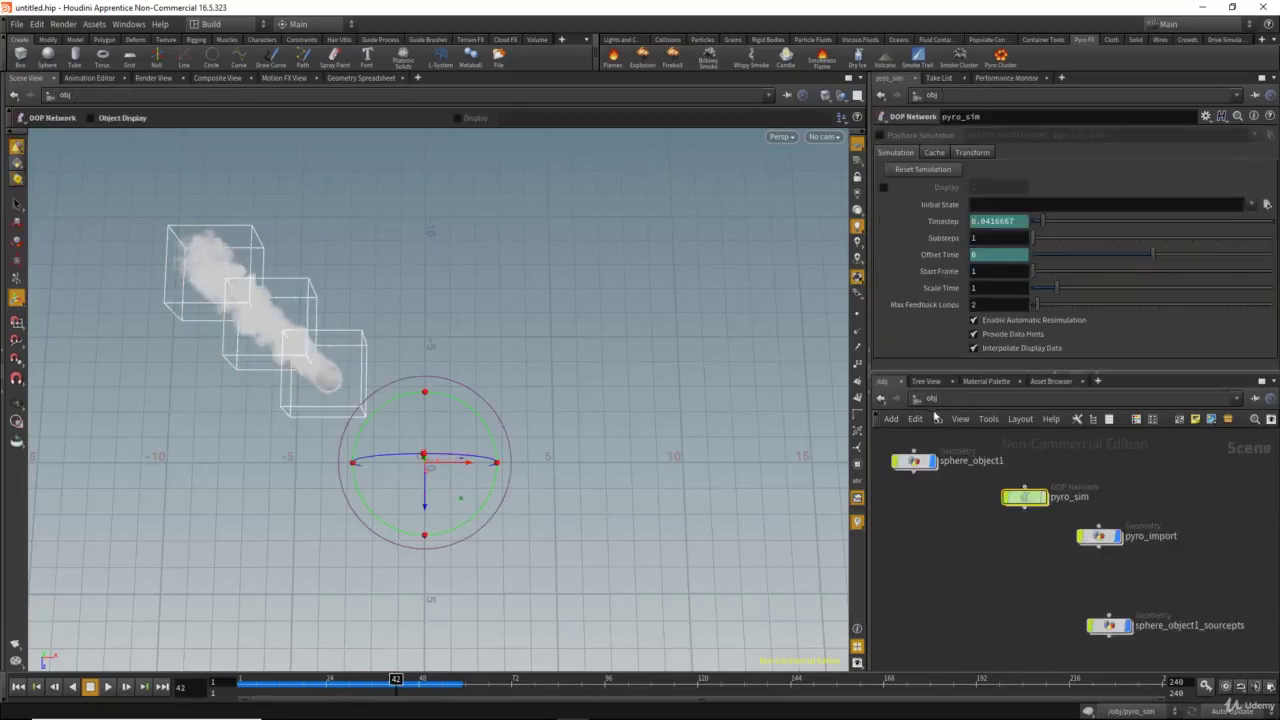
pyautogui.moveTo(946, 531); pyautogui.dragTo(932, 541, button='middle')
pyautogui.moveTo(942, 514); pyautogui.dragTo(1007, 531)
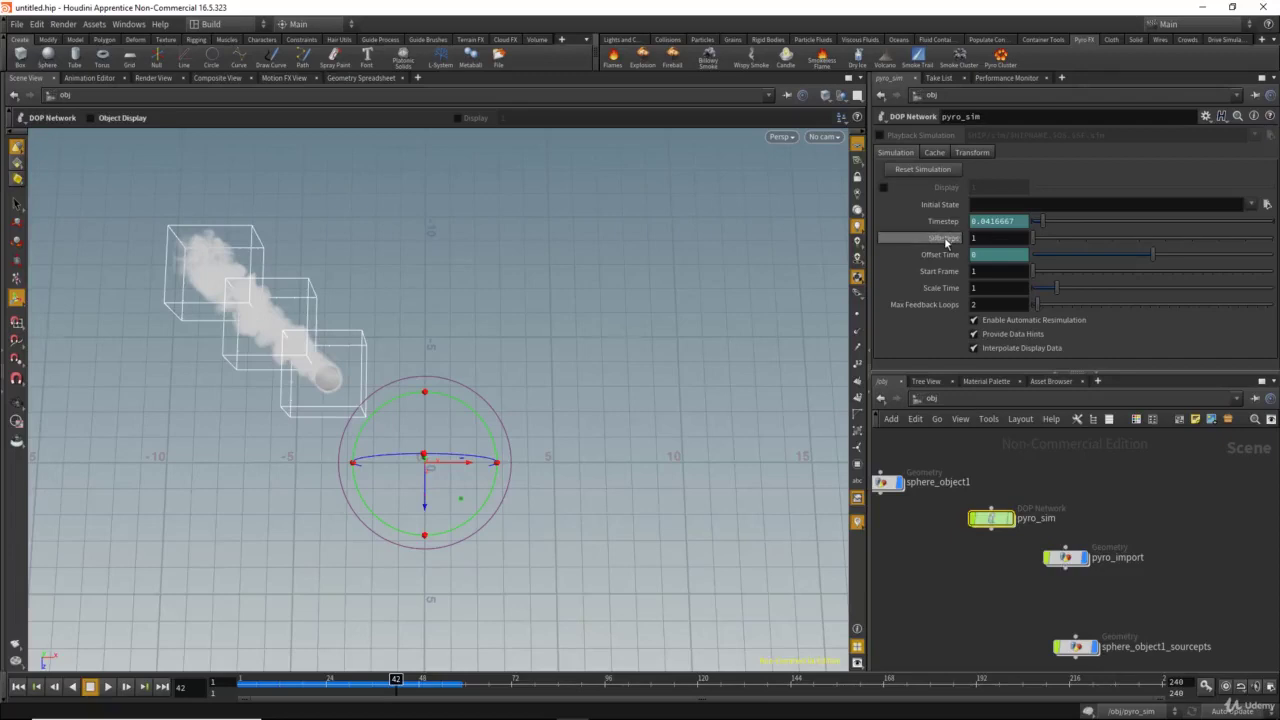
pyautogui.moveTo(945, 243)
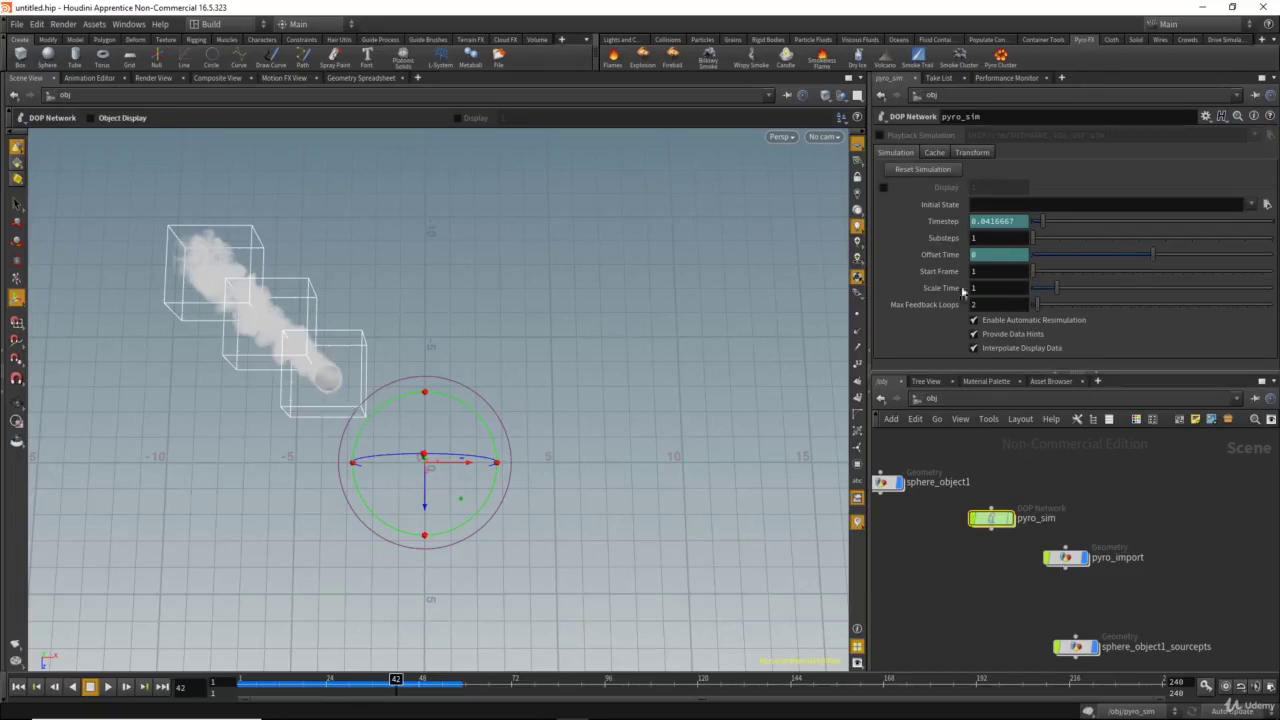
pyautogui.moveTo(1042, 478); pyautogui.dragTo(1067, 478, button='middle')
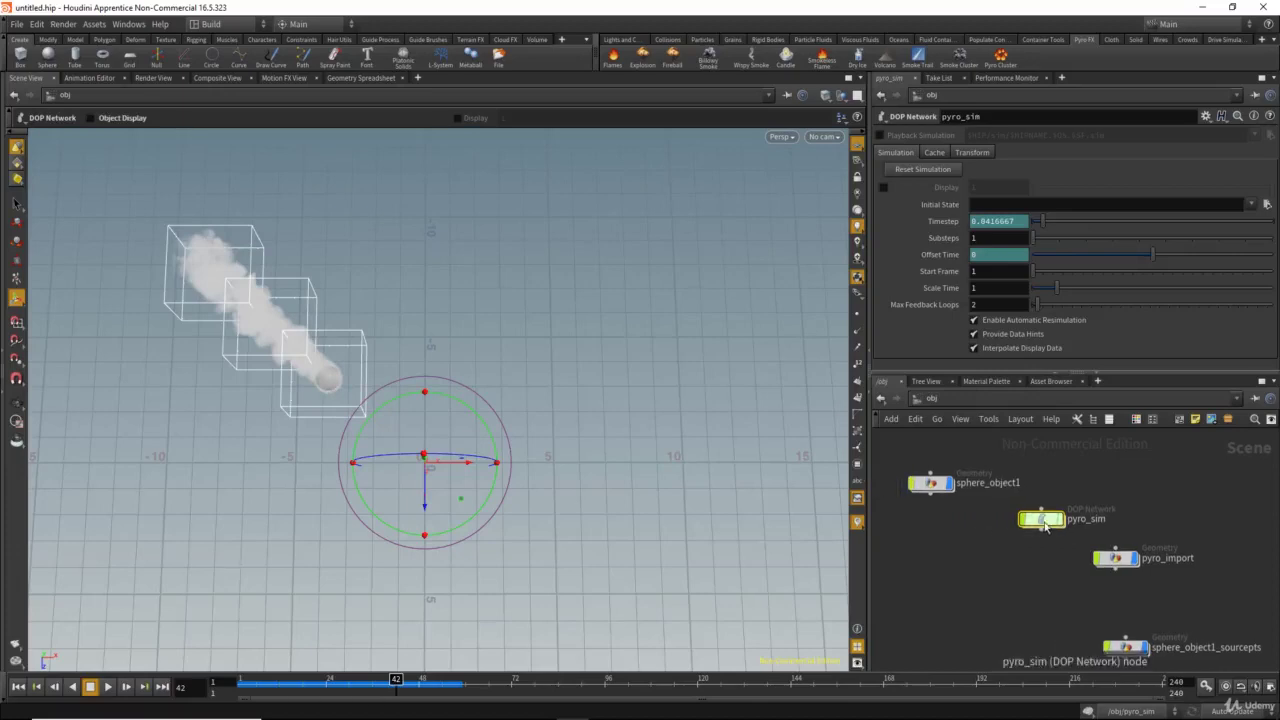
pyautogui.doubleClick(1043, 519)
pyautogui.click(978, 545)
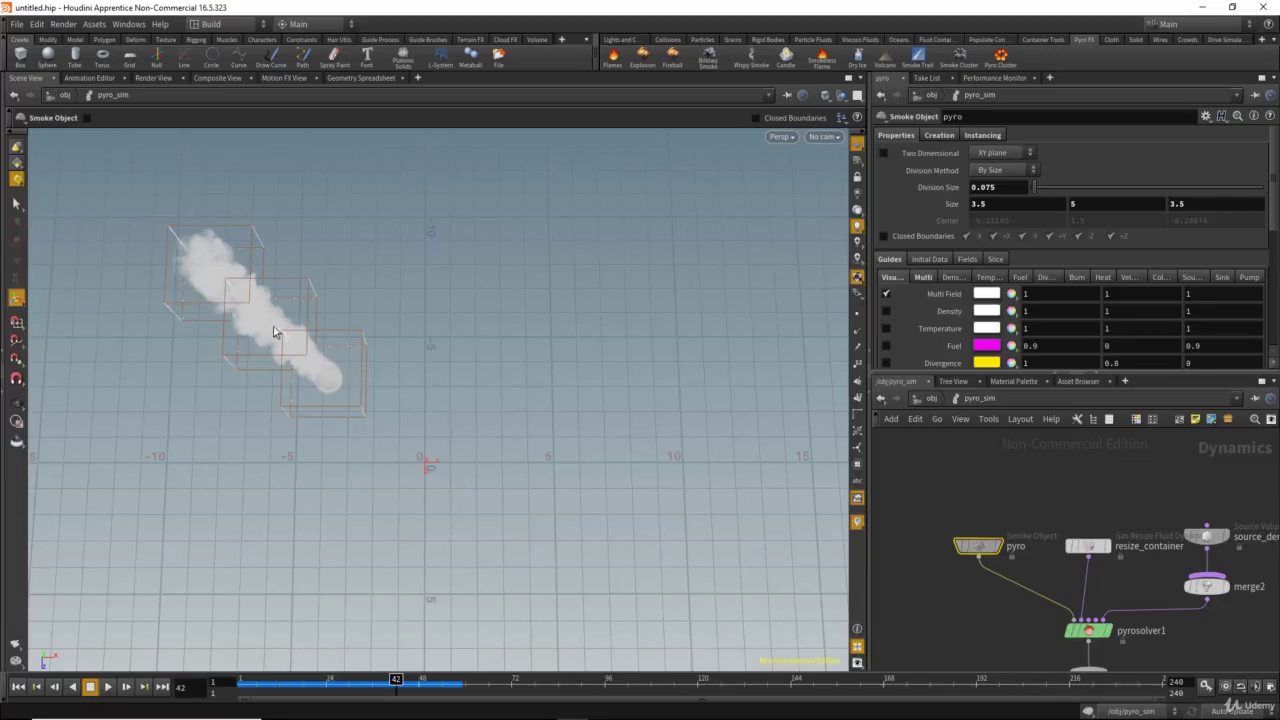
# Return to the object level and play the smoke trail simulation, restarting from the first frame and stopping at frame 63.
pyautogui.click(930, 399)
pyautogui.click(109, 687)
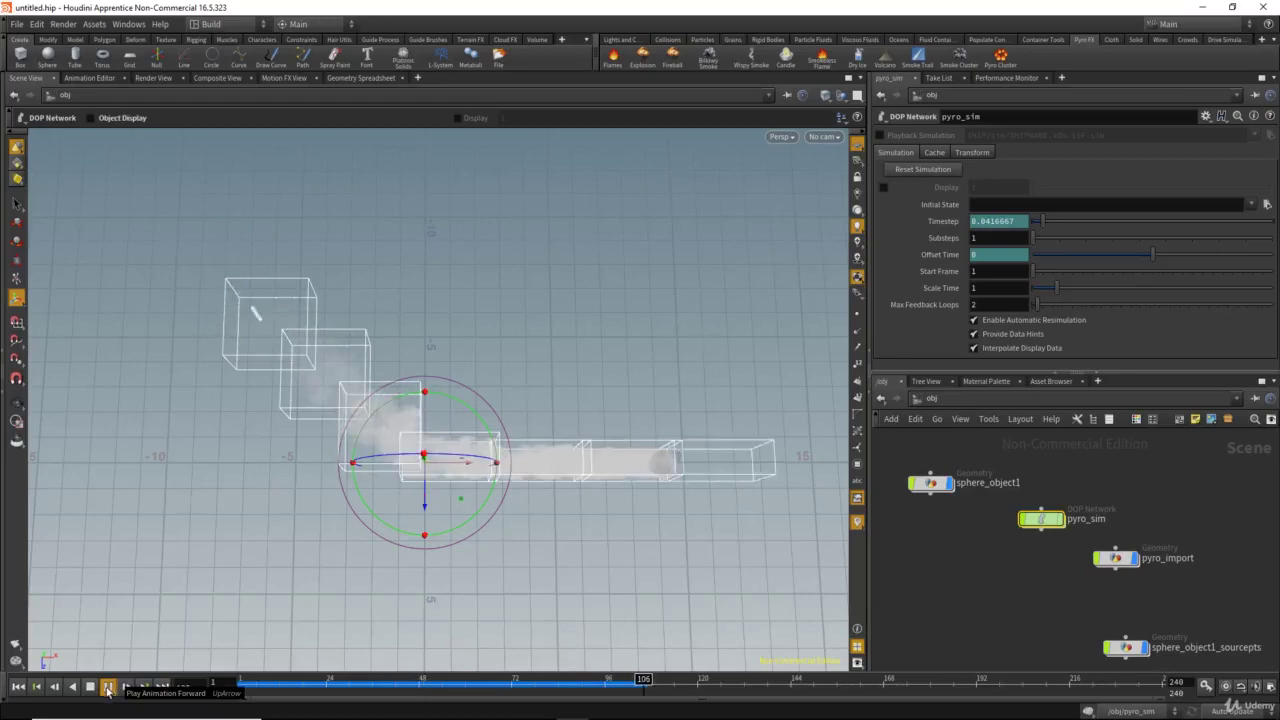
pyautogui.click(18, 687)
pyautogui.click(108, 688)
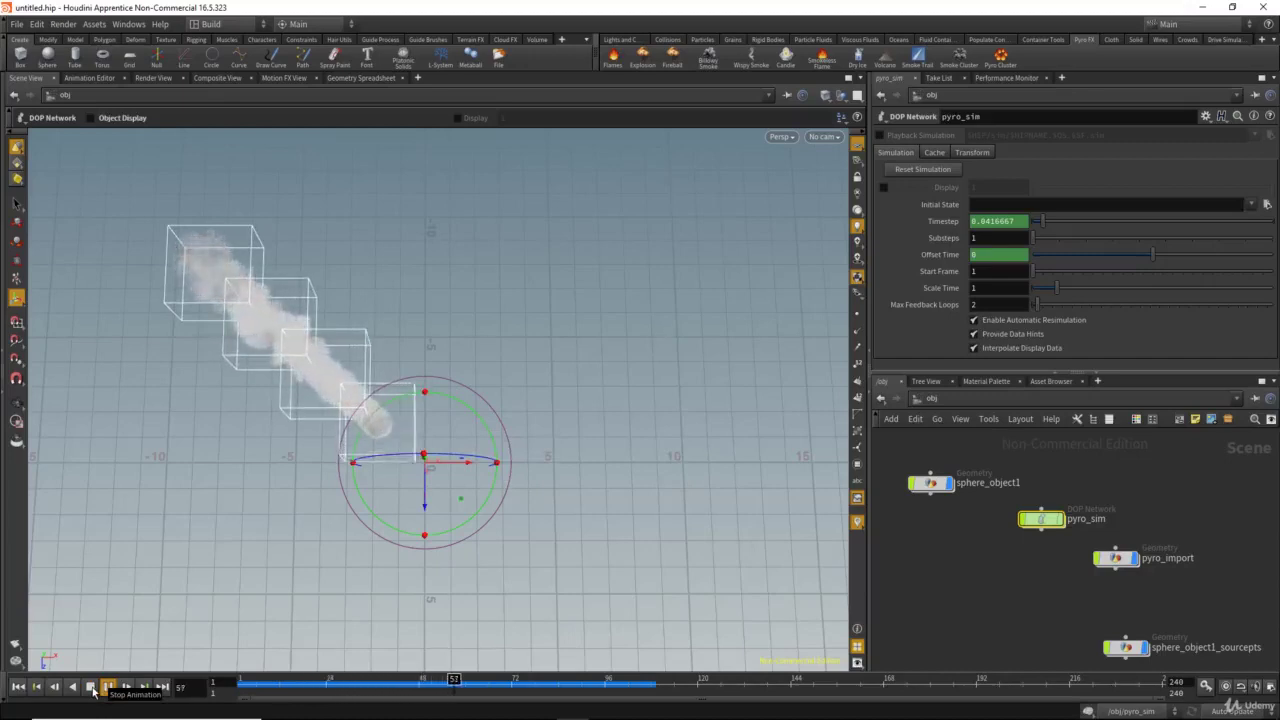
pyautogui.click(91, 688)
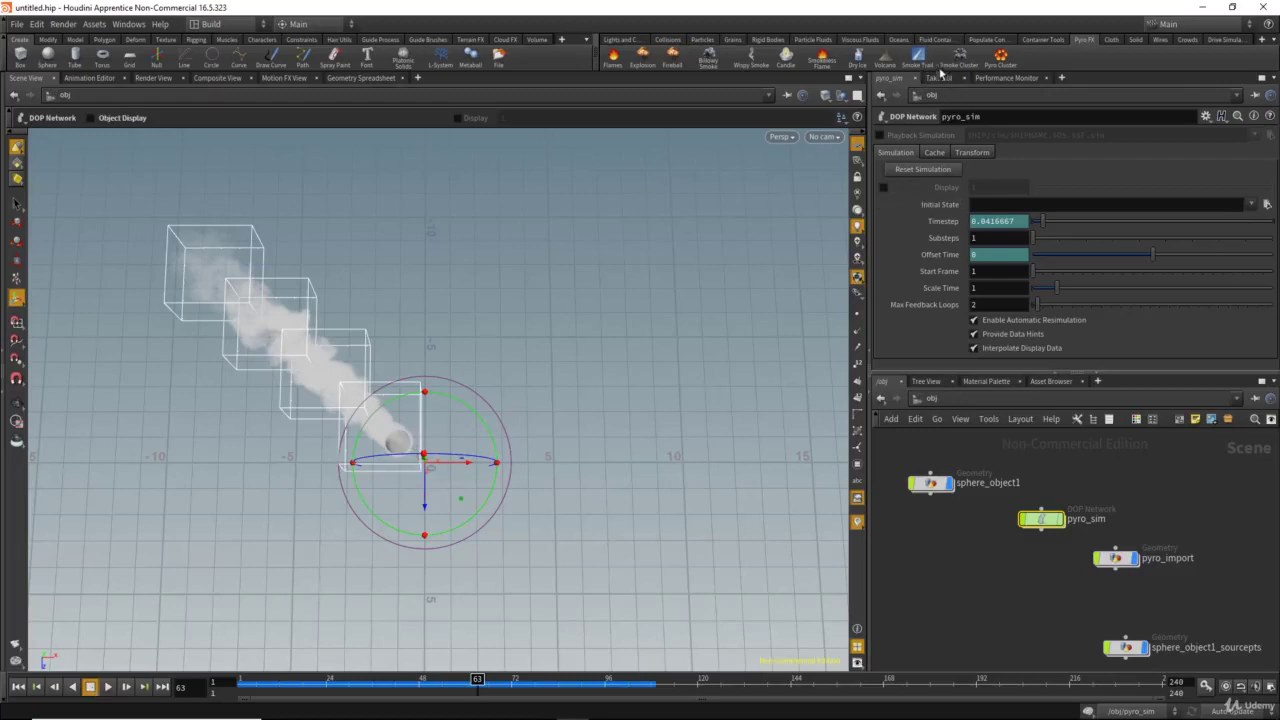
# Look inside the sphere_object1 network and return to the object level.
pyautogui.moveTo(1015, 547)
pyautogui.mouseDown(button='middle')
pyautogui.moveTo(1060, 531)
pyautogui.moveTo(1020, 537)
pyautogui.moveTo(1054, 551)
pyautogui.moveTo(993, 521)
pyautogui.moveTo(1038, 555)
pyautogui.mouseUp(button='middle')
pyautogui.doubleClick(960, 490)
pyautogui.moveTo(959, 534); pyautogui.dragTo(972, 536, button='middle')
pyautogui.click(929, 398)
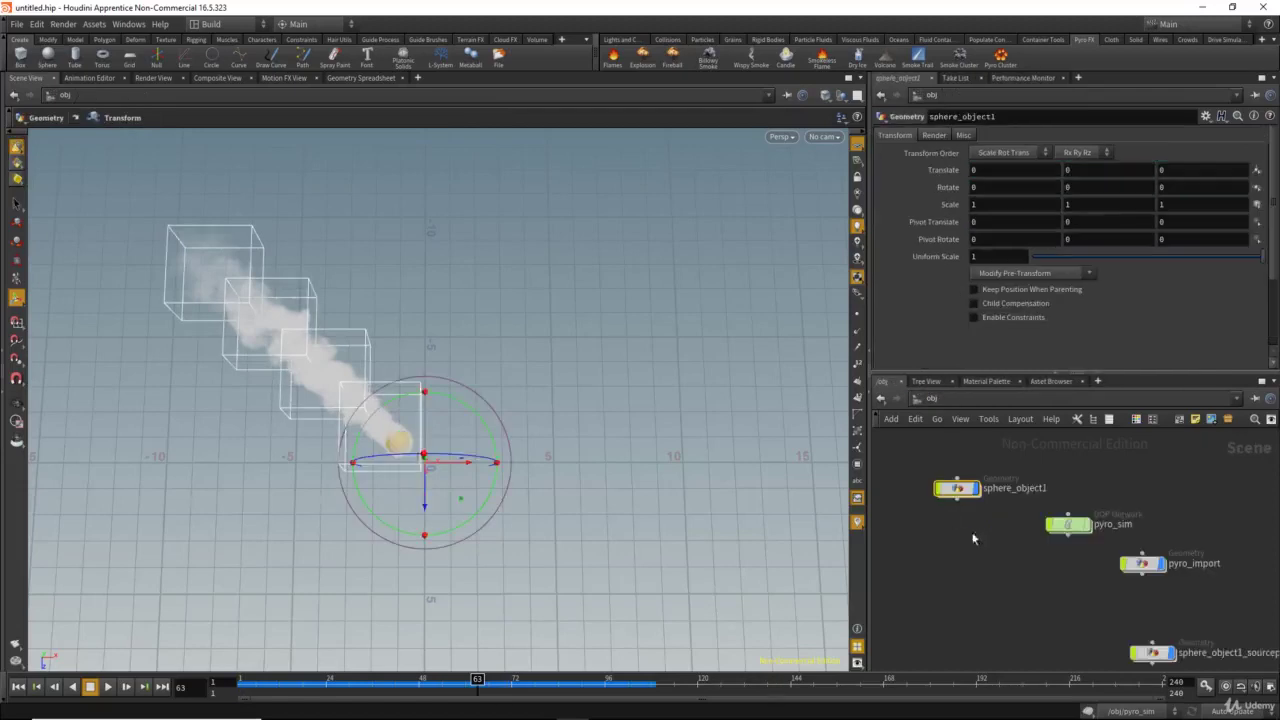
# Inside pyro_sim, set the Initialize option of the source_density_from_sphere_object1_sourcepts node to Source Fuel.
pyautogui.doubleClick(978, 499)
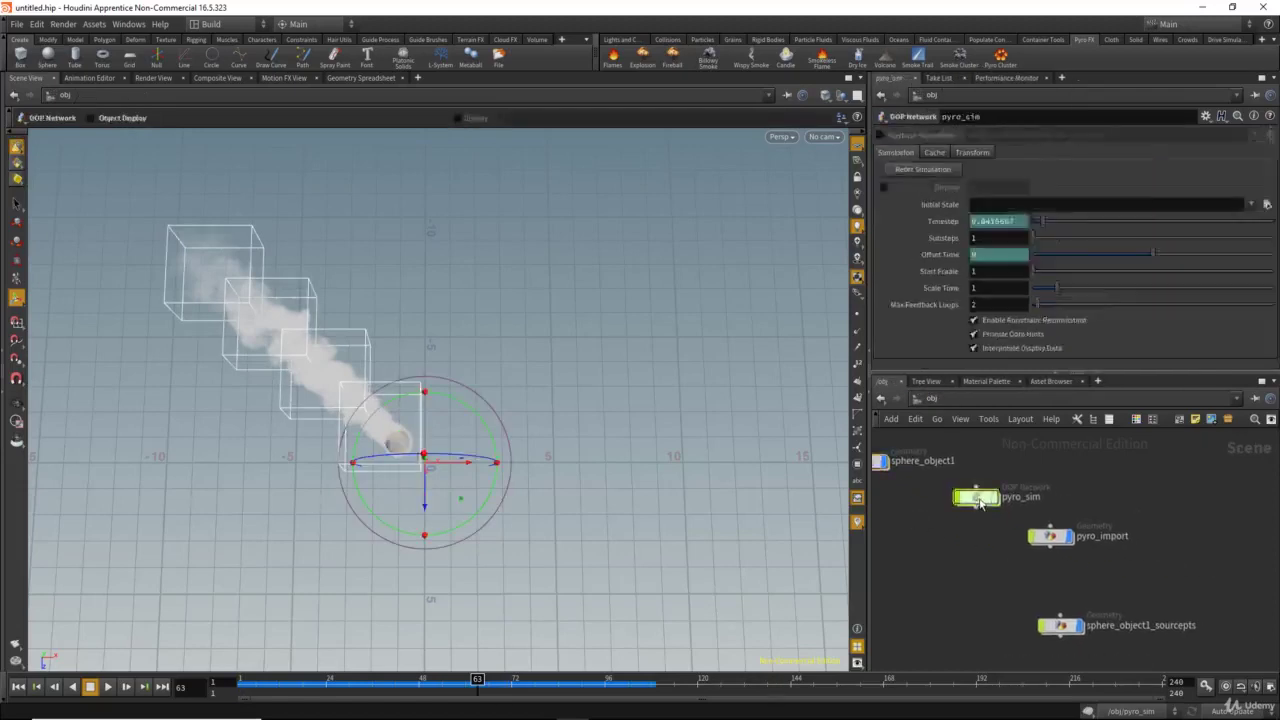
pyautogui.moveTo(1077, 485); pyautogui.dragTo(971, 483, button='middle')
pyautogui.moveTo(971, 483); pyautogui.dragTo(1080, 572)
pyautogui.click(1028, 503)
pyautogui.click(1078, 521)
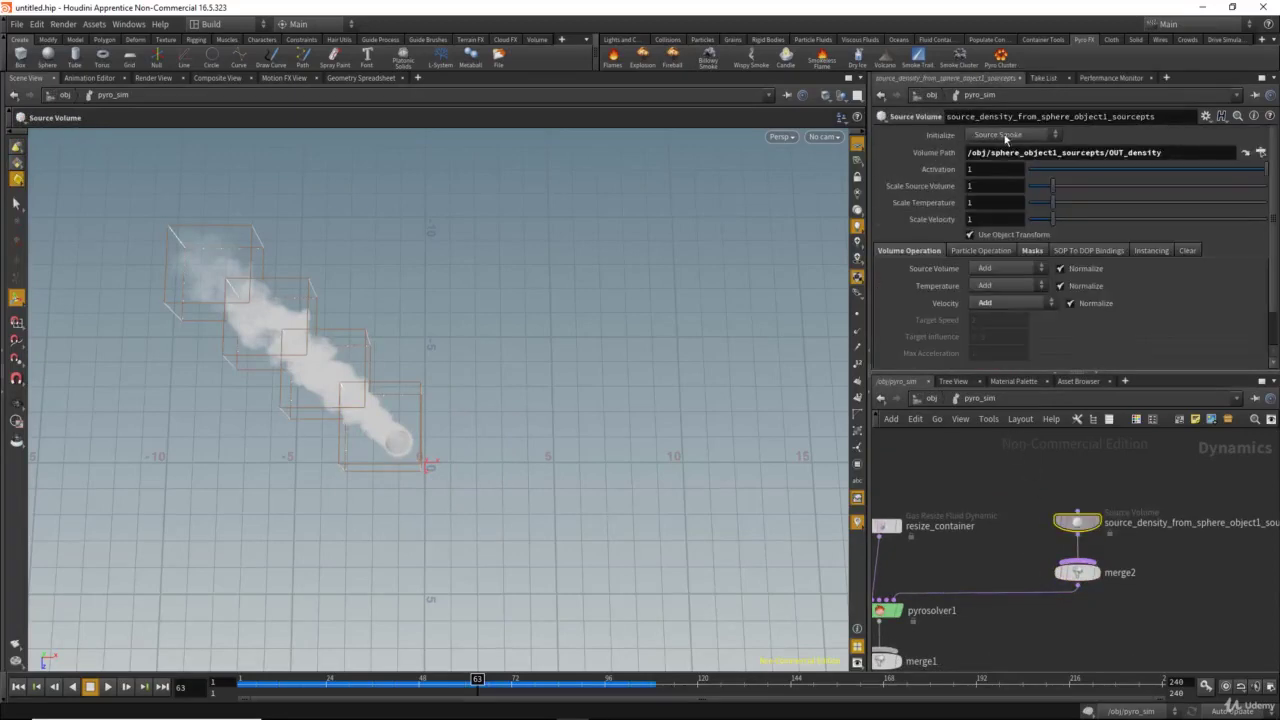
pyautogui.click(1006, 136)
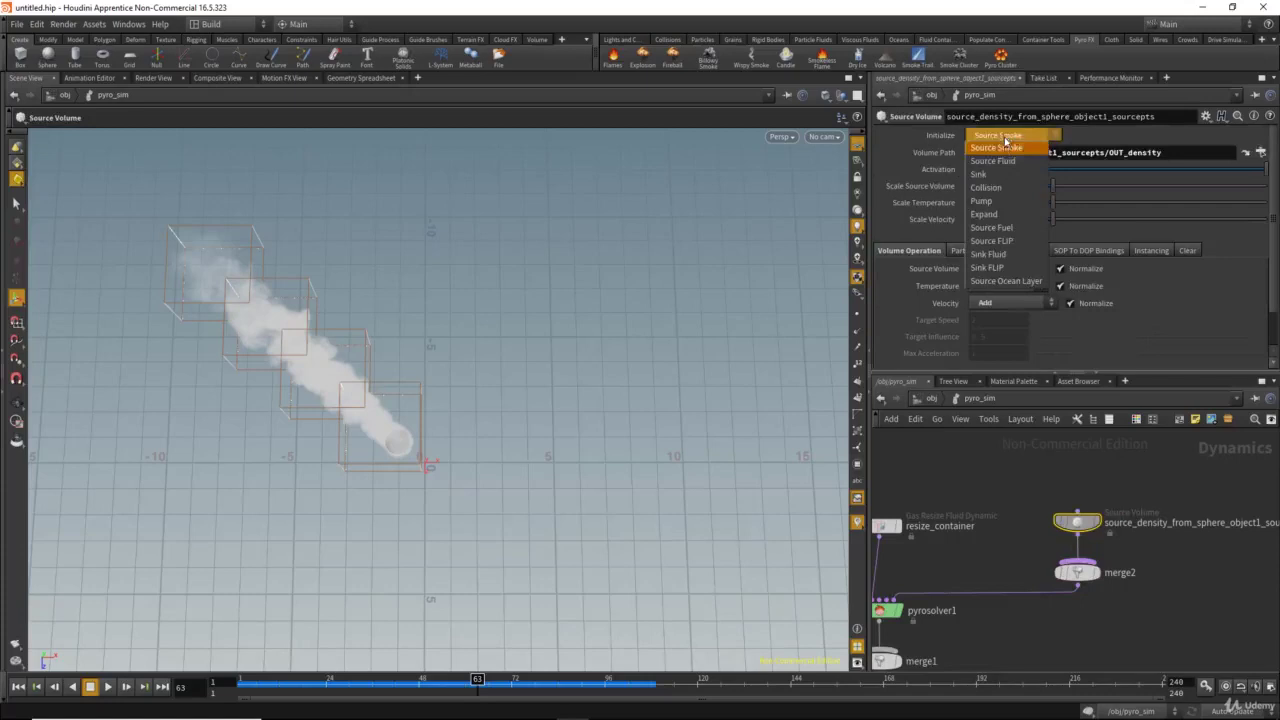
pyautogui.click(1005, 233)
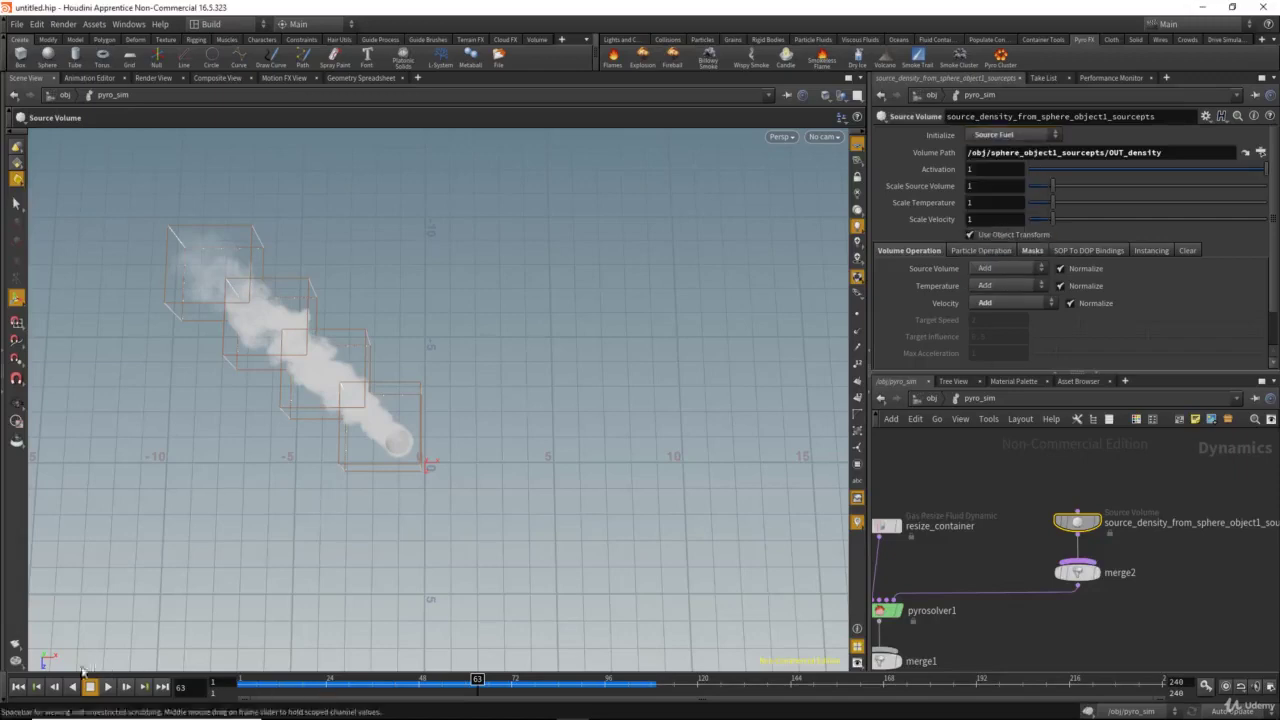
# Play the fuel-sourced simulation from the first frame and stop it at frame 13.
pyautogui.click(18, 687)
pyautogui.click(107, 687)
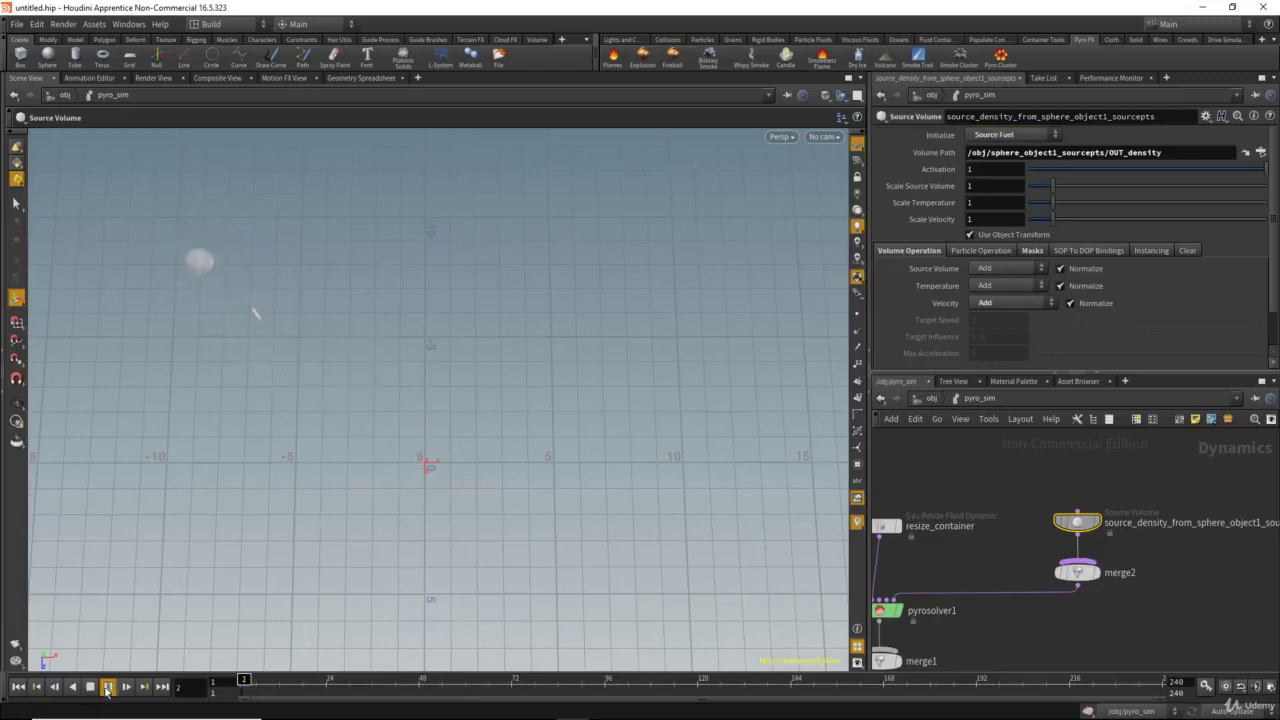
pyautogui.click(107, 689)
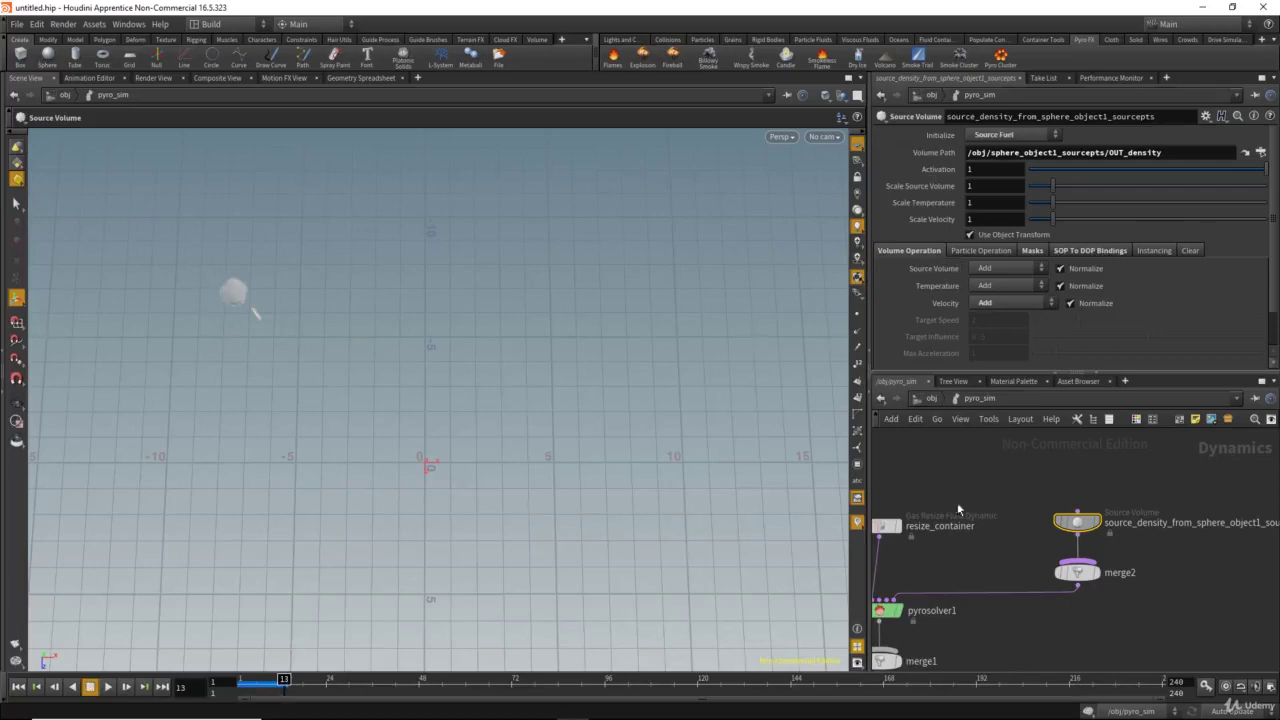
# Go through the pyrosolver1 node's parameter groups and enable combustion on it.
pyautogui.moveTo(948, 499); pyautogui.dragTo(1032, 468, button='middle')
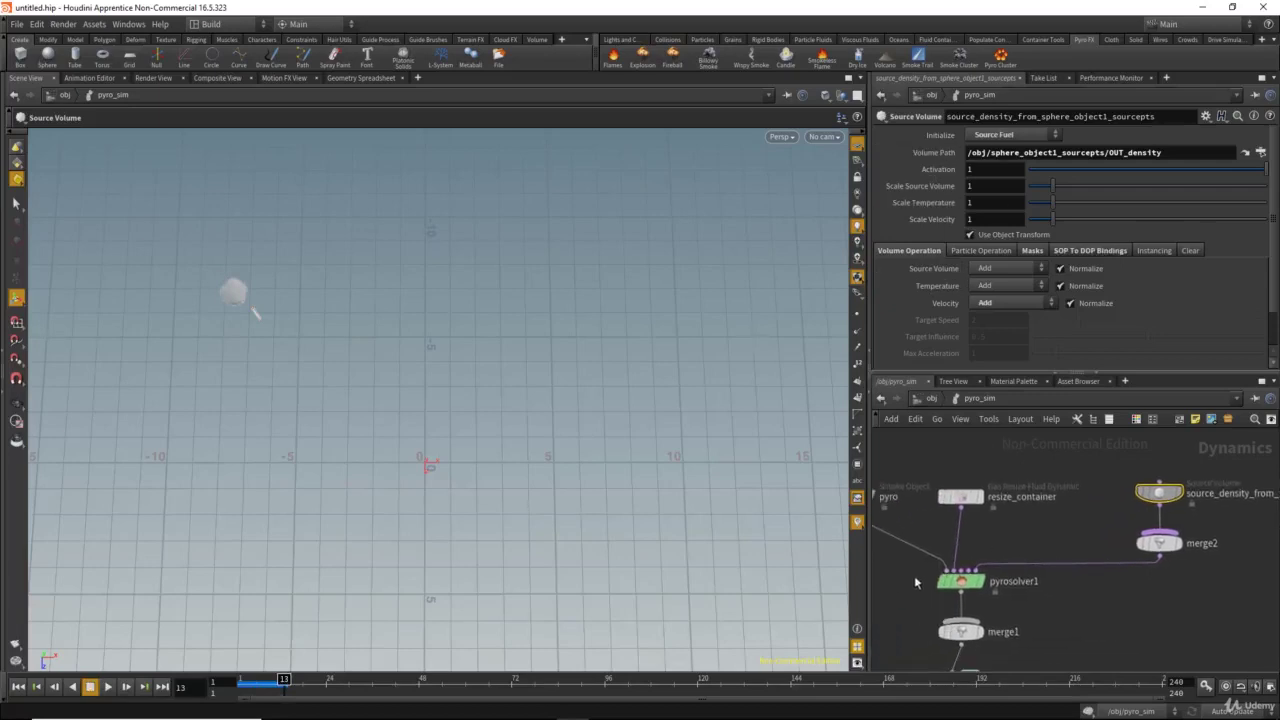
pyautogui.click(962, 584)
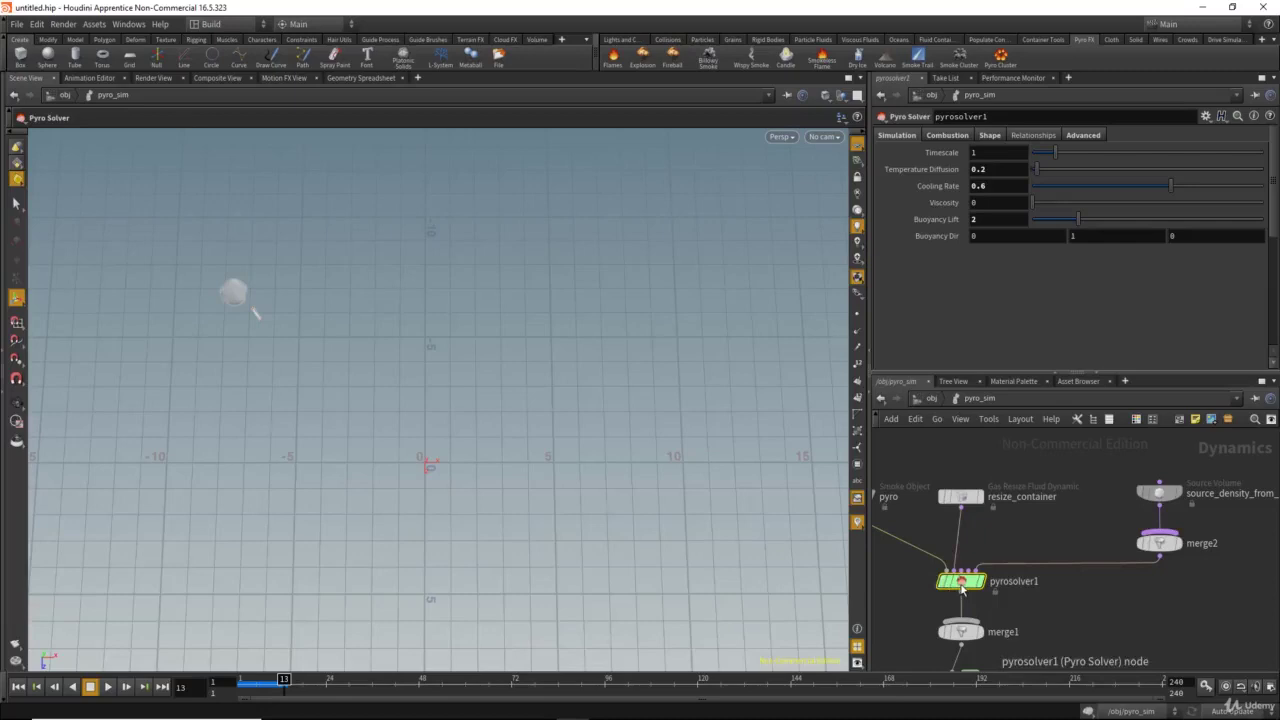
pyautogui.click(1034, 135)
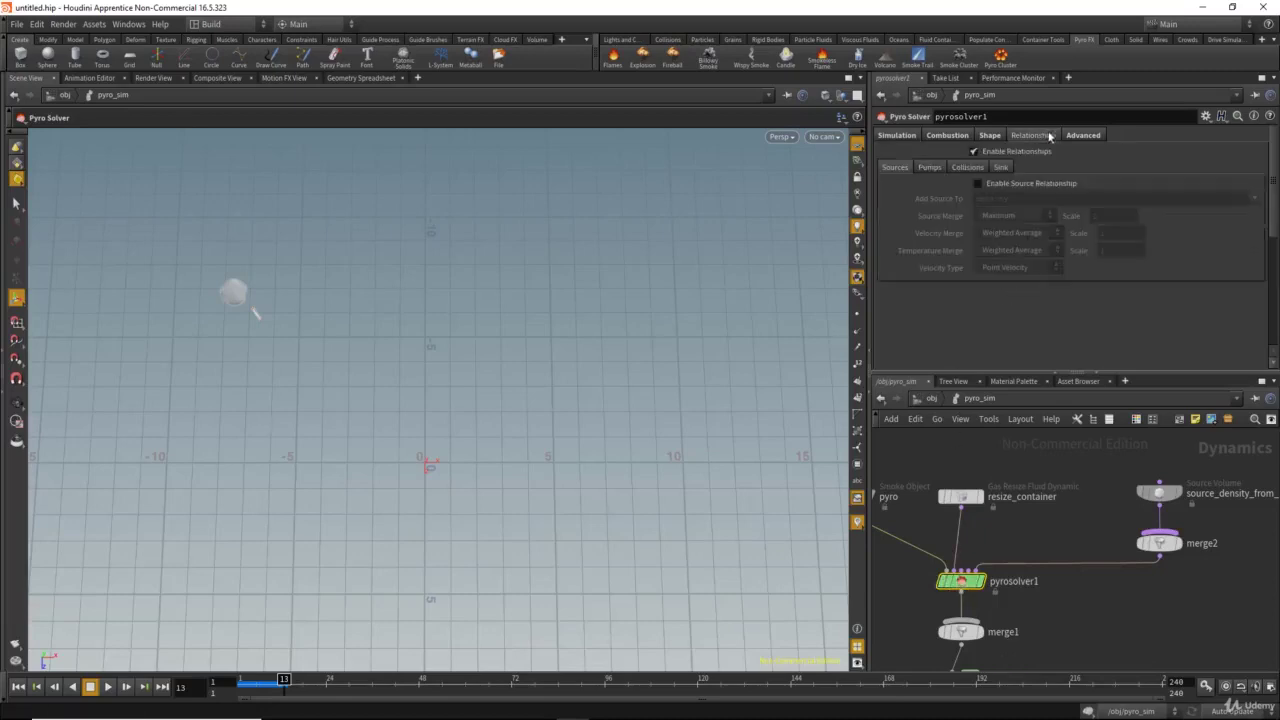
pyautogui.click(1080, 136)
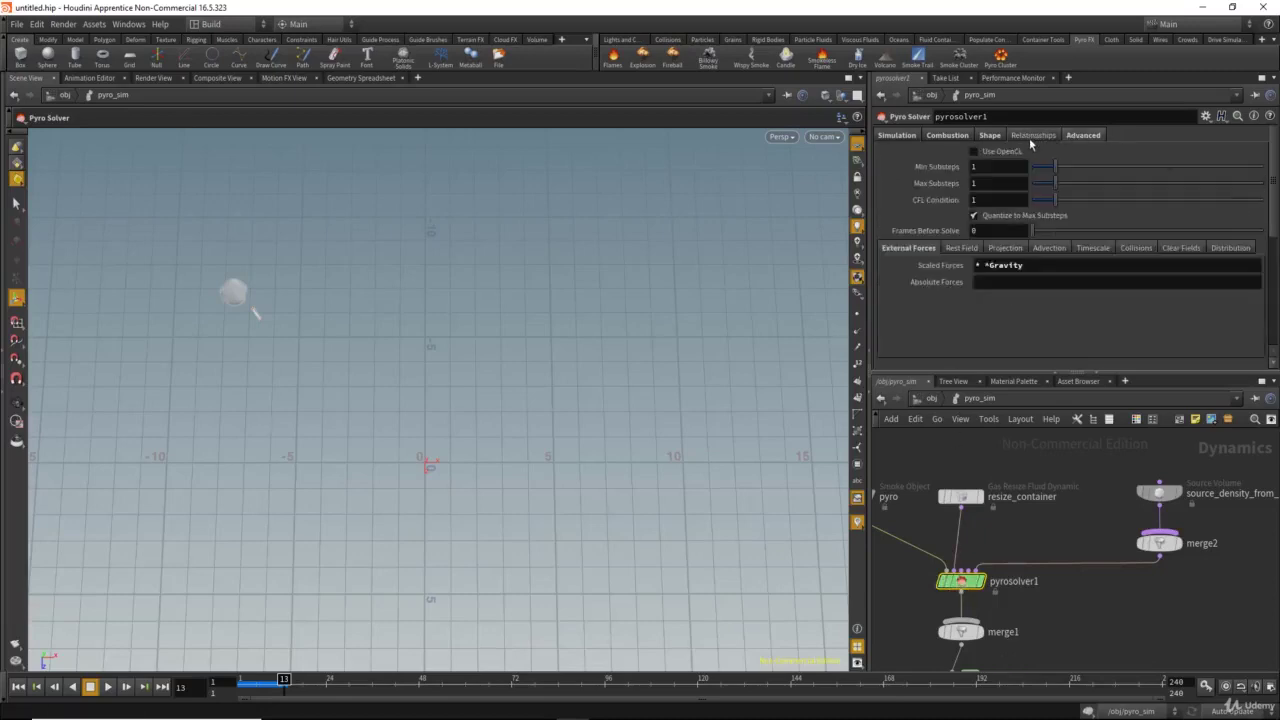
pyautogui.click(992, 137)
pyautogui.click(945, 136)
pyautogui.click(908, 137)
pyautogui.click(945, 137)
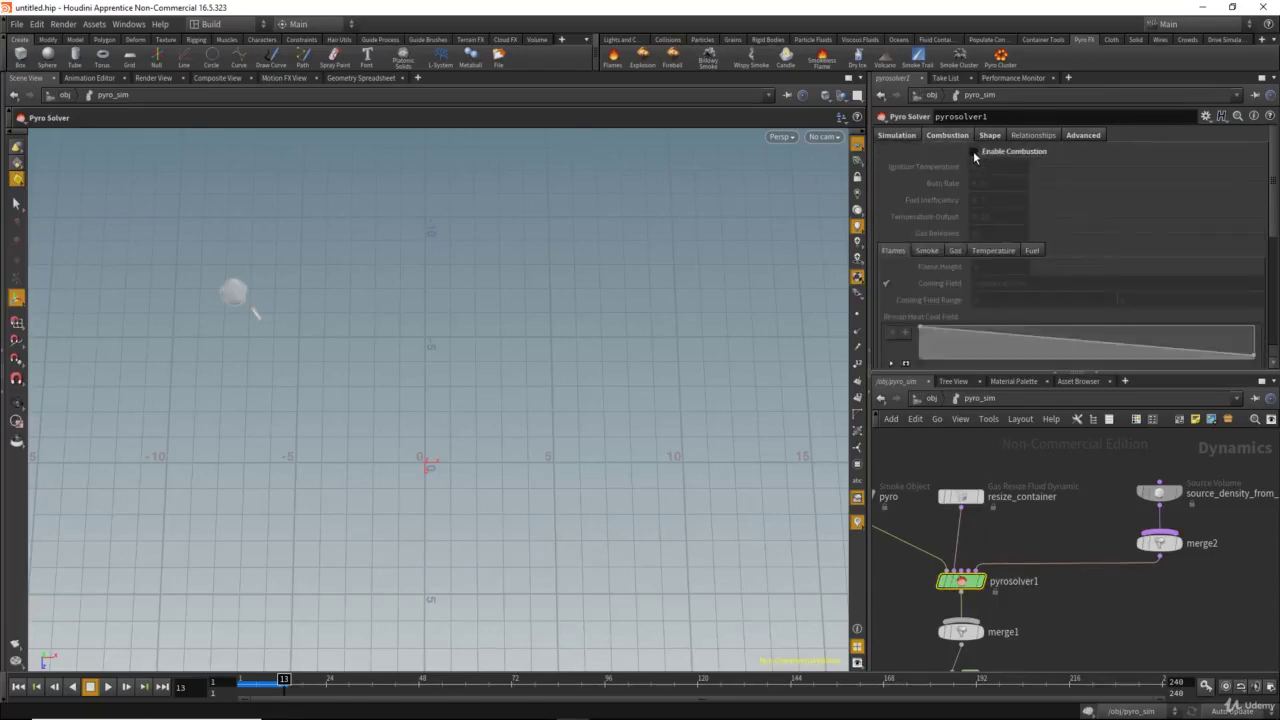
pyautogui.click(973, 151)
# Rewind to the first frame and play the simulation to check the effect of combustion.
pyautogui.click(20, 686)
pyautogui.click(109, 687)
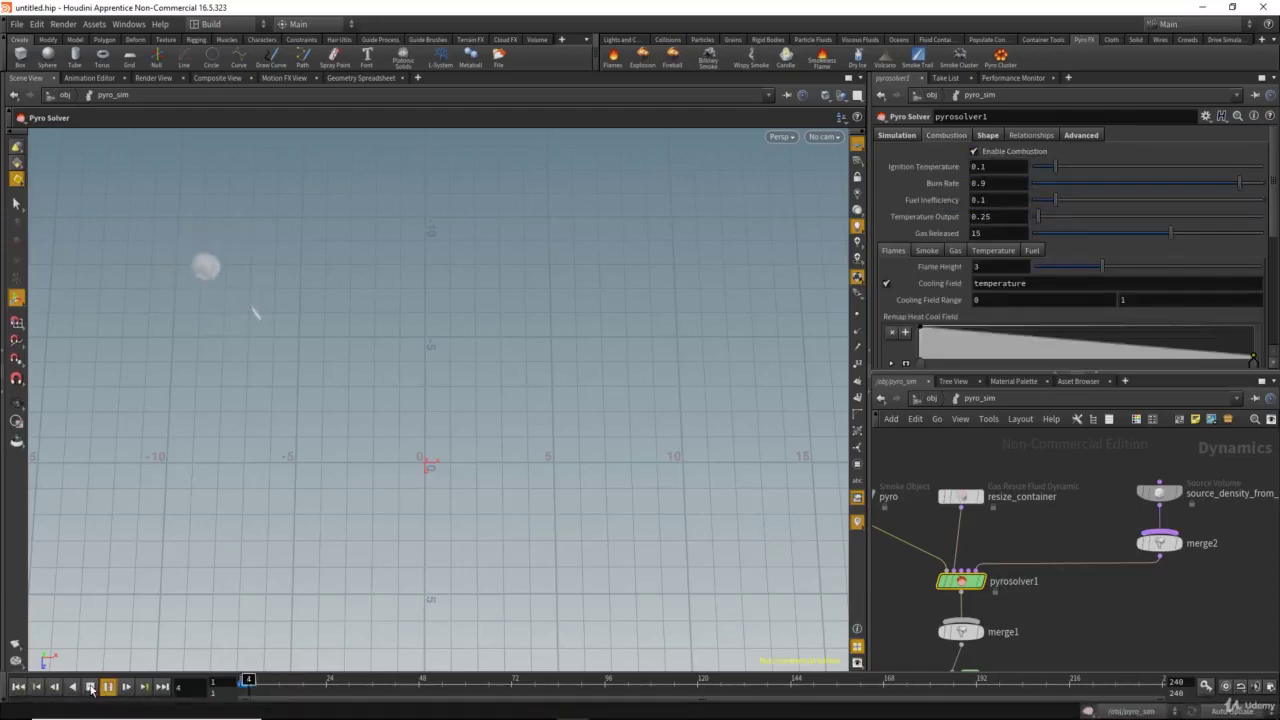